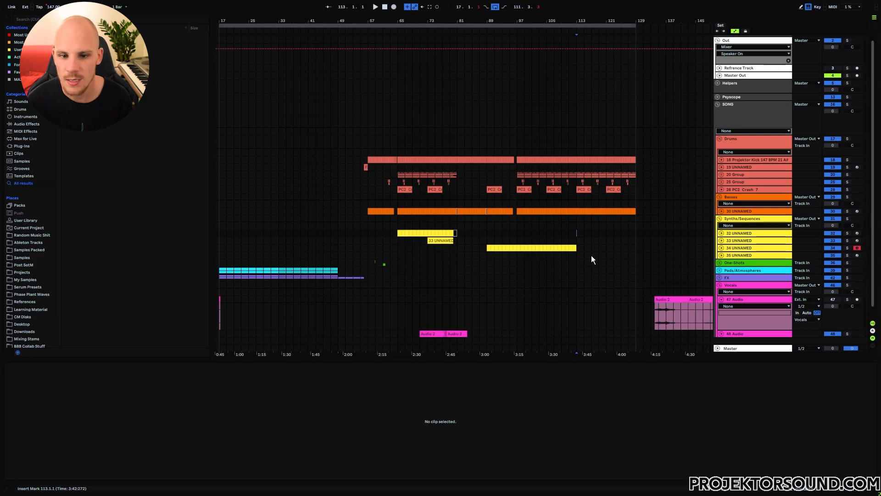
Examine how the synth sequences are laid out between bars 89 and 113 of the arrangement.
click(721, 241)
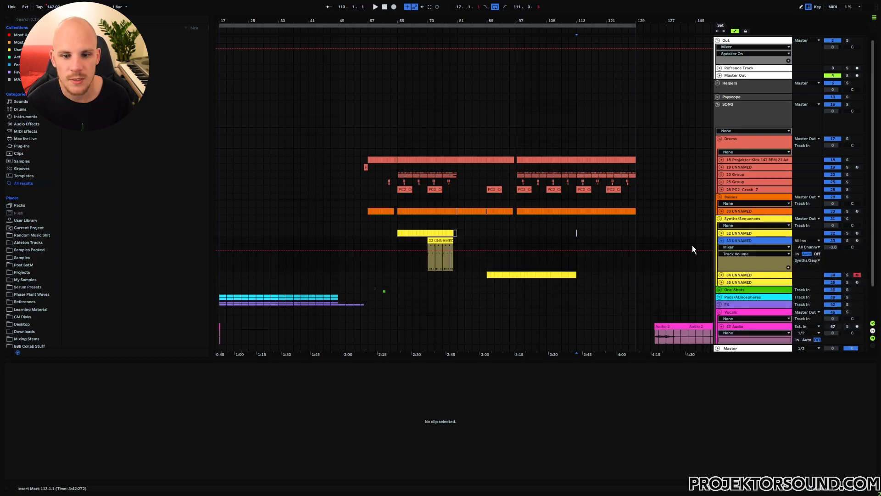
click(722, 241)
drag(516, 232, 583, 255)
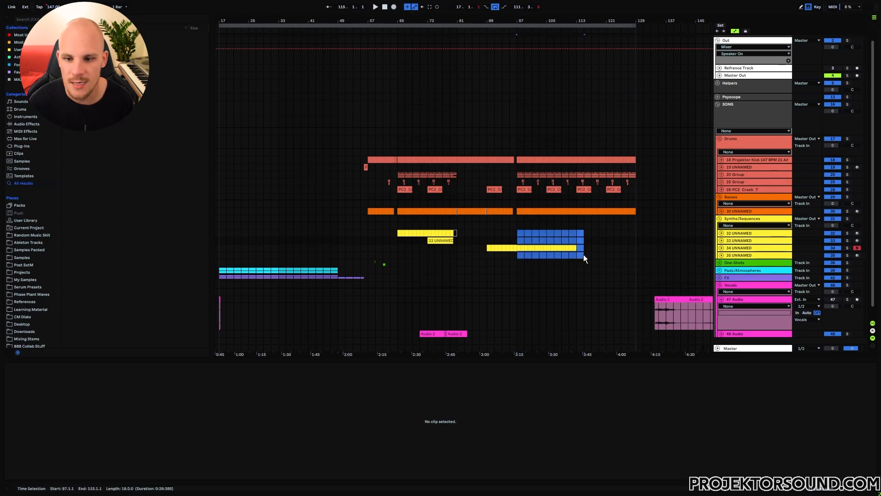
click(536, 241)
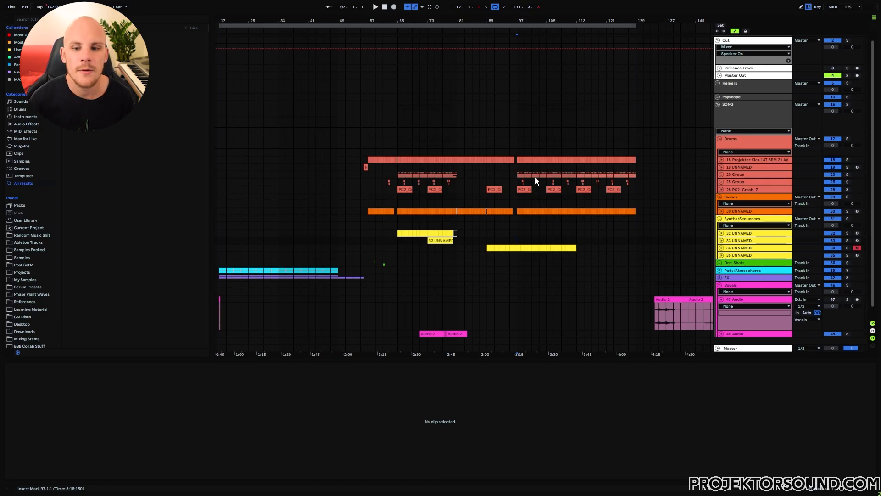
drag(518, 18, 479, 50)
drag(321, 240, 429, 248)
shift+click(438, 248)
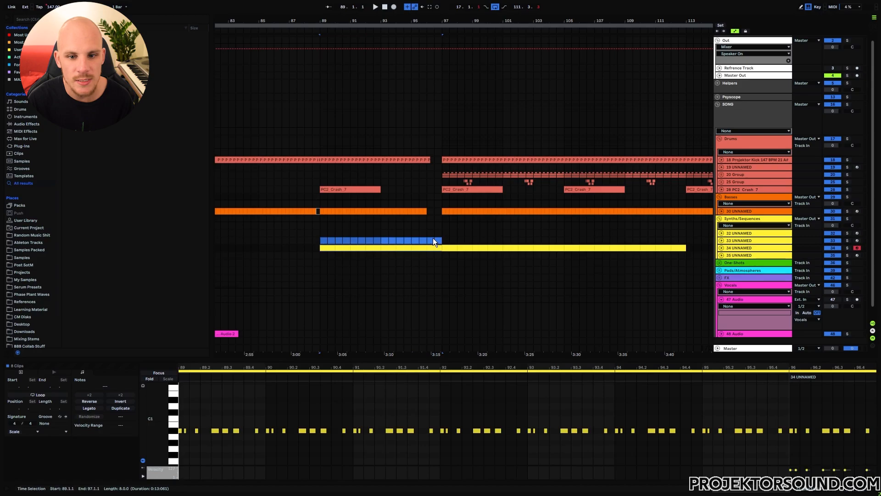
click(426, 237)
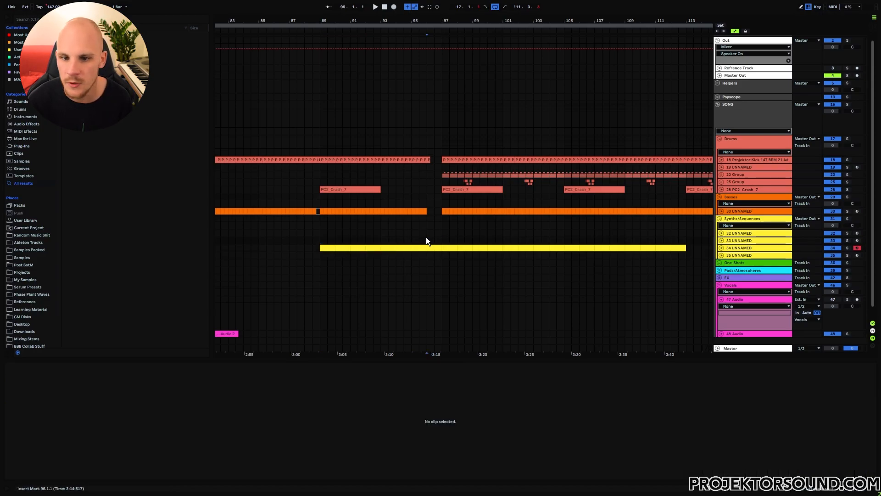
drag(440, 239, 686, 258)
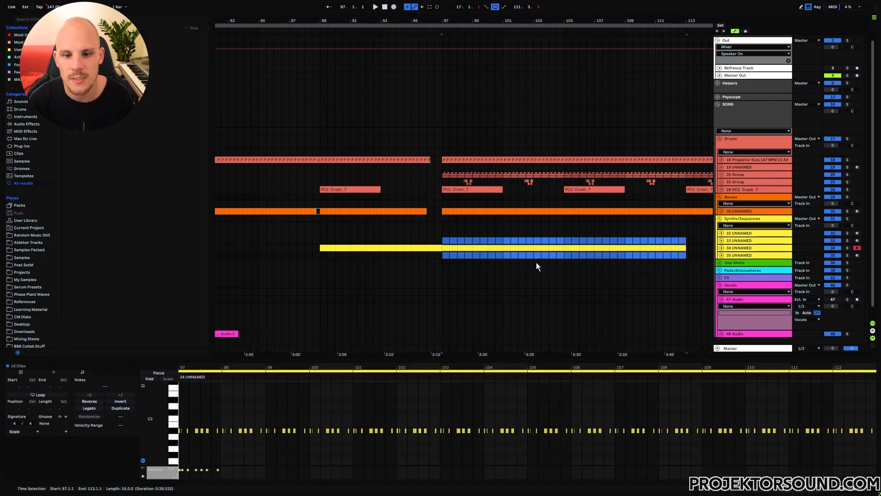
Play the arrangement from bar 89 past the end of the synth part at bar 113, and stop playback.
click(321, 238)
key(space)
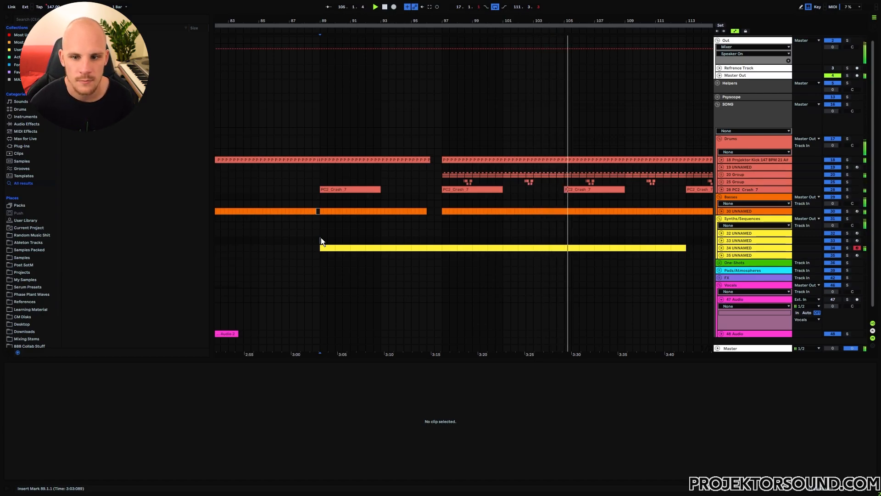
drag(414, 225, 295, 203)
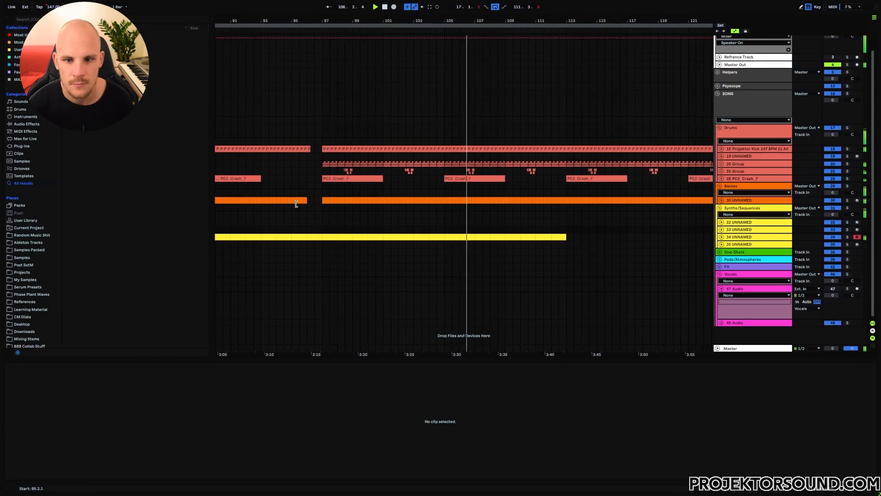
drag(380, 210, 345, 208)
drag(420, 215, 393, 217)
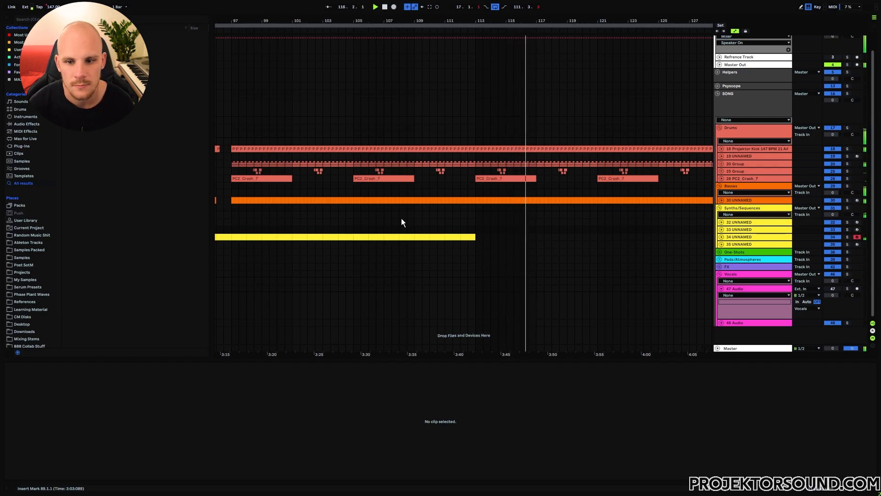
click(475, 202)
click(464, 210)
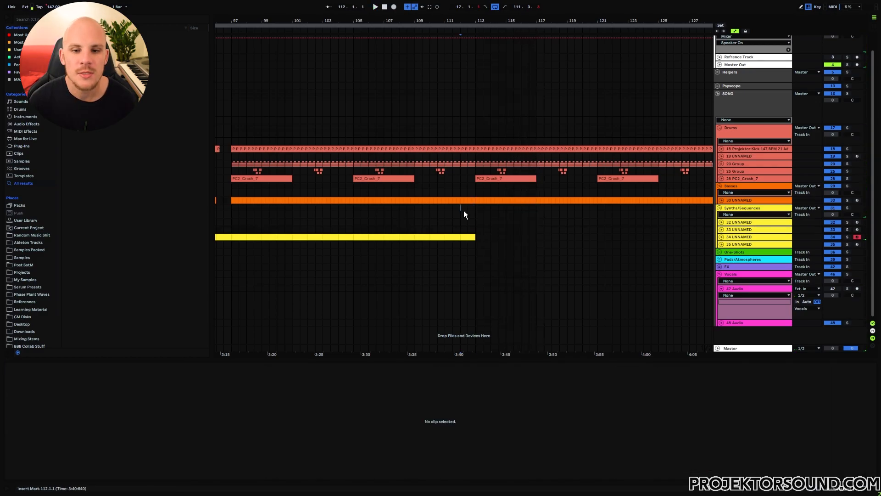
Inspect the notes of the bass clips in the last beats before bar 113.
drag(446, 219, 506, 223)
scroll(557, 221, right, 5)
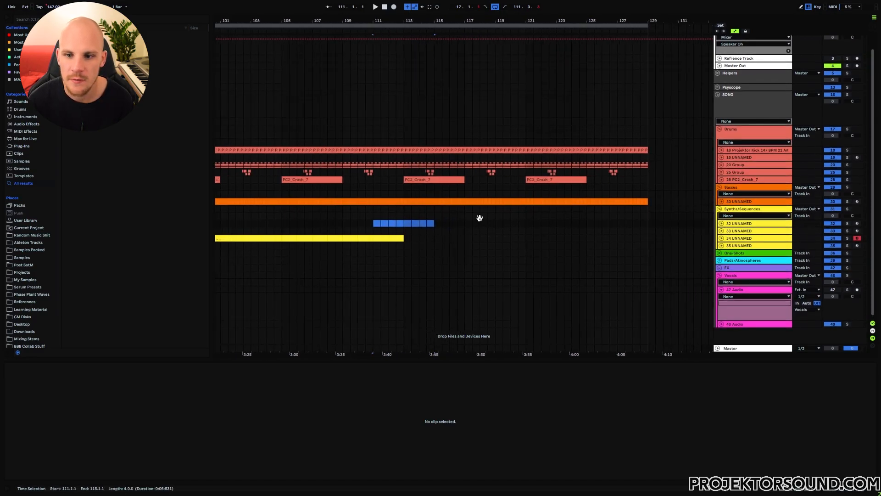
click(400, 201)
drag(549, 428, 810, 459)
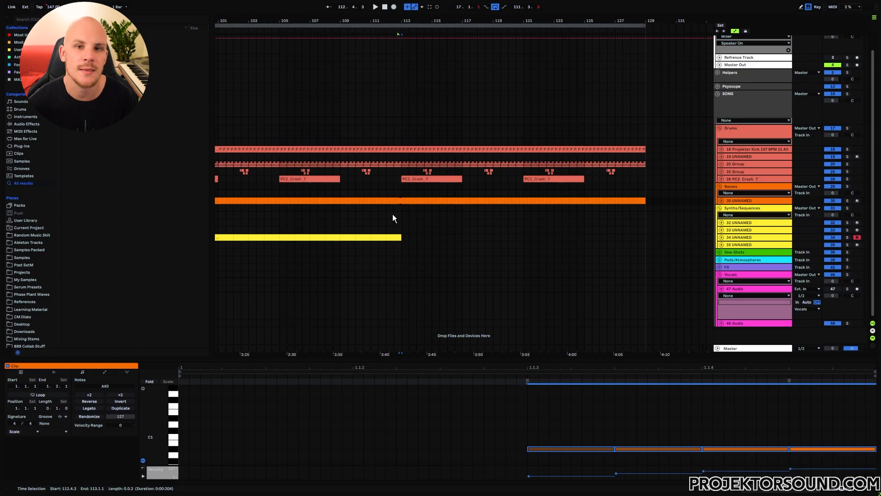
click(396, 201)
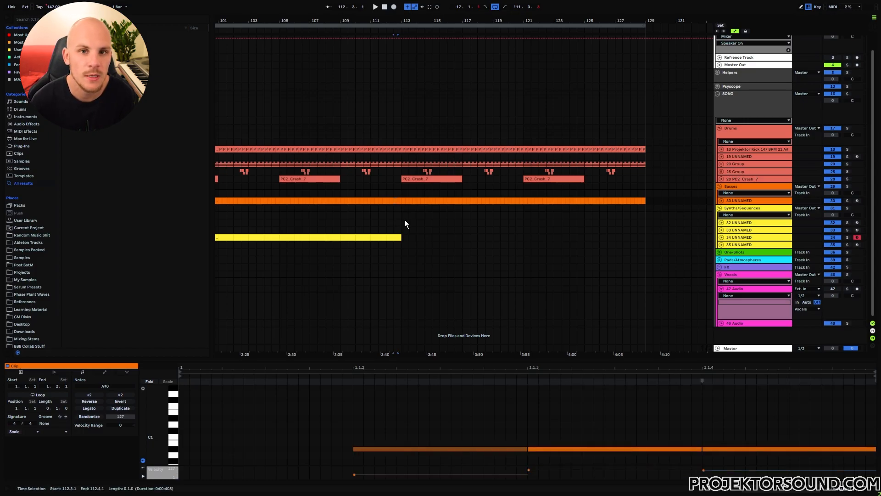
click(402, 209)
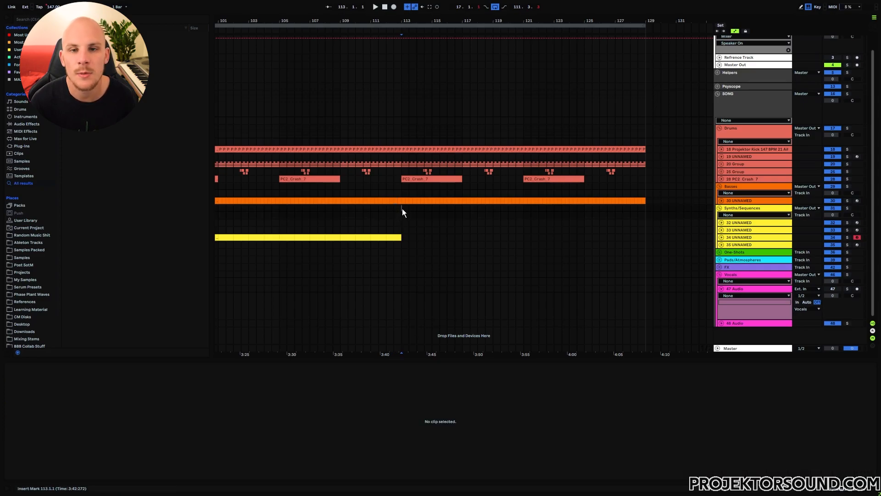
click(399, 200)
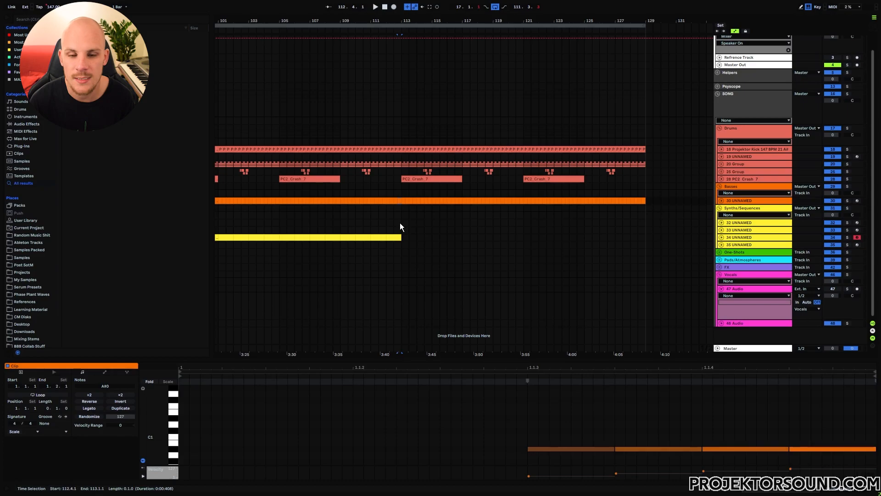
drag(396, 22, 299, 148)
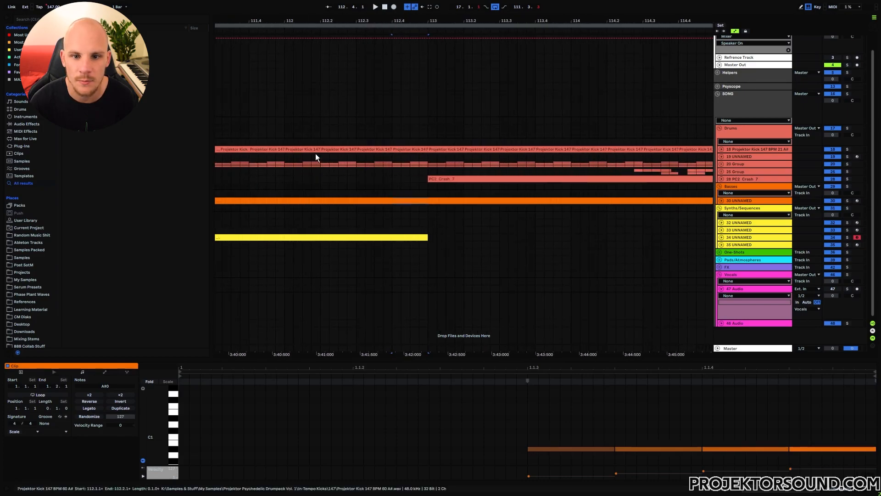
Compare the bass gap before bar 97 with the bass clip before bar 113 and the crash at bar 113.
click(722, 200)
click(383, 220)
mouse_move(412, 220)
mouse_down()
mouse_move(393, 221)
mouse_move(426, 216)
mouse_up()
click(427, 221)
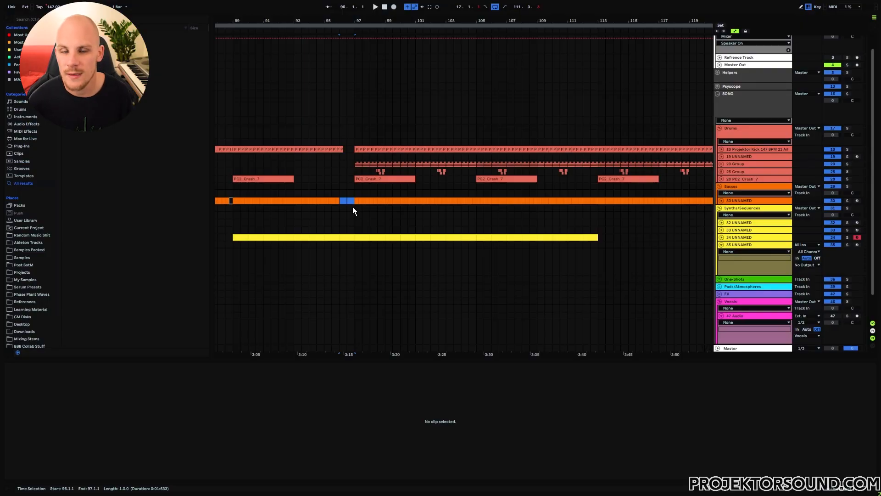
key(Delete)
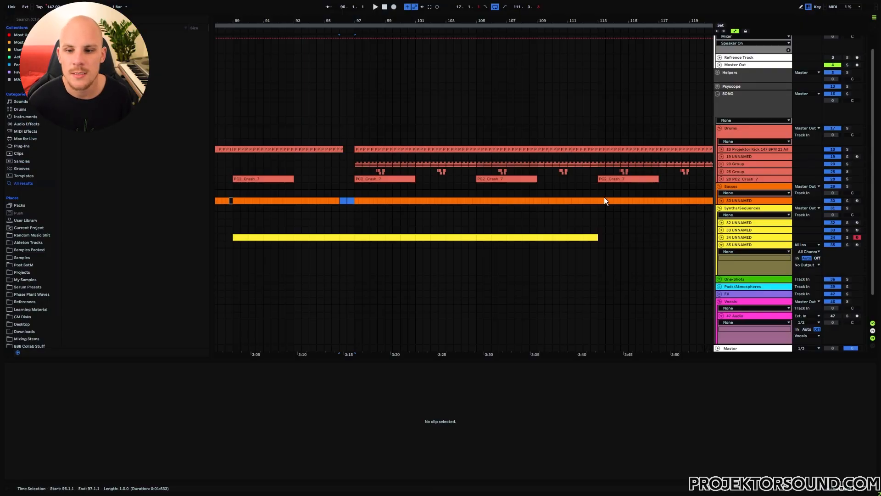
click(599, 201)
click(606, 415)
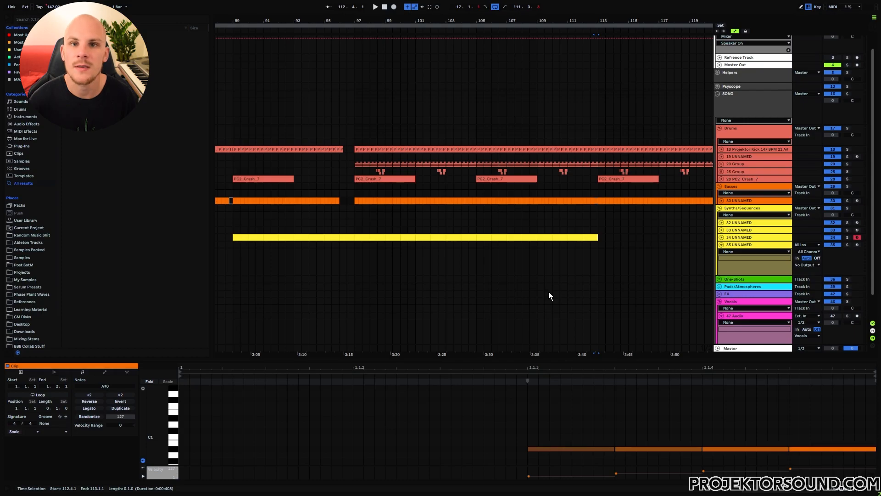
click(606, 179)
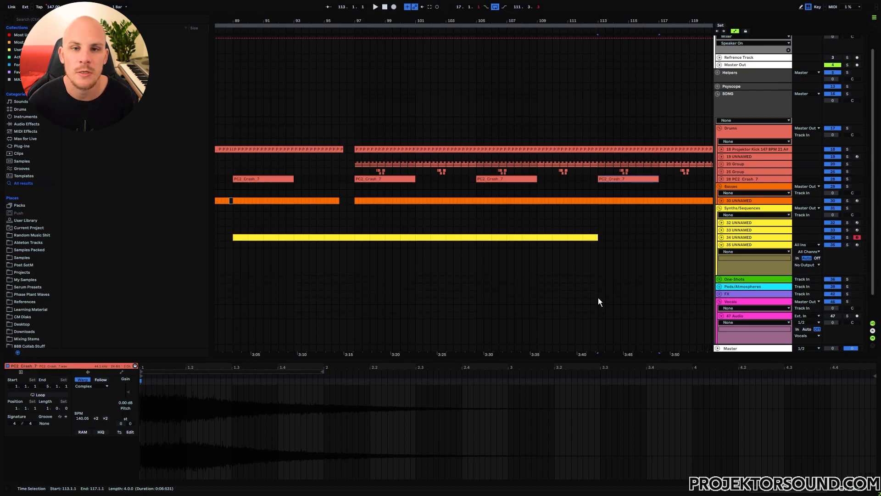
Mark bars 97 to 113, and the following section from bar 113 to 129, on the 35 UNNAMED synth track.
drag(355, 244, 558, 252)
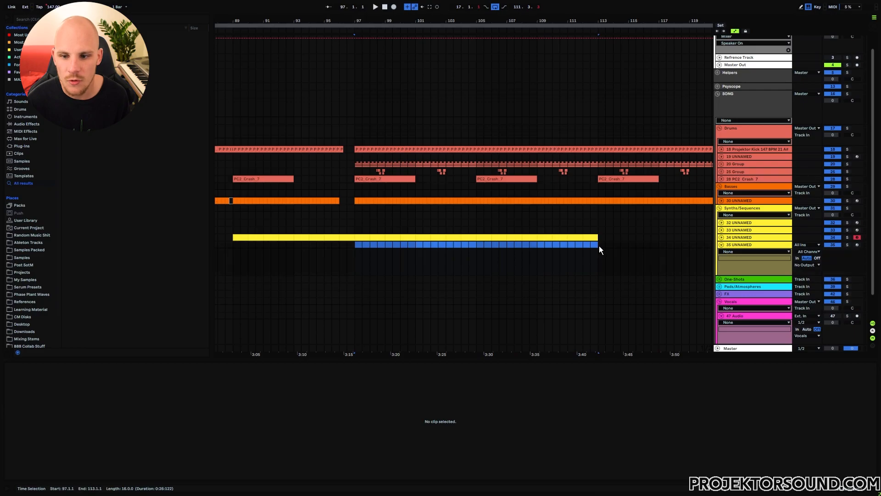
drag(356, 244, 634, 246)
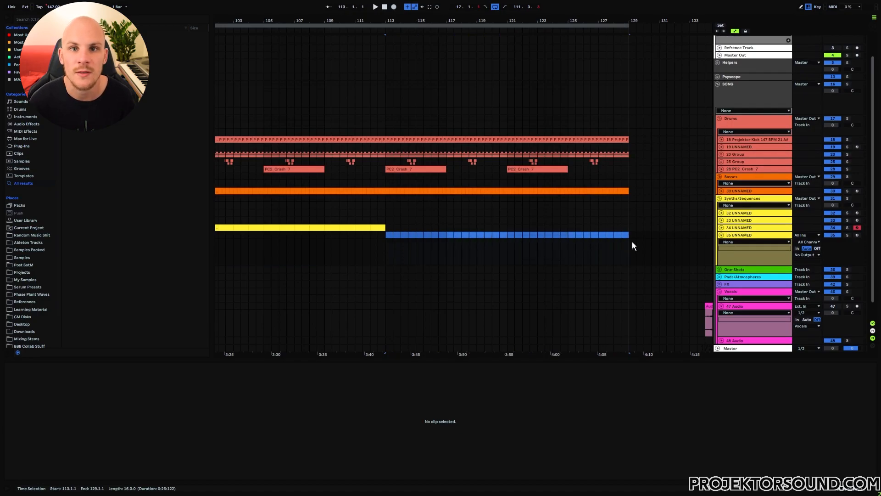
drag(379, 247, 495, 250)
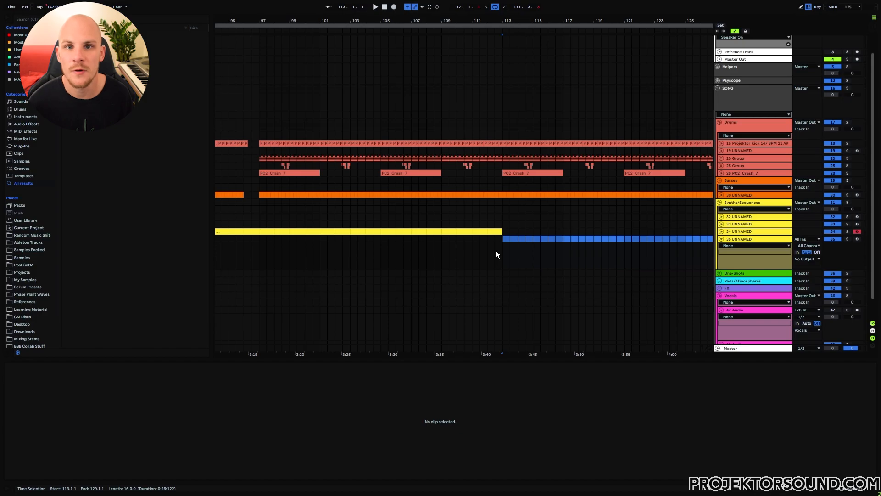
Check the transition around bars 80 and 81 by playing the arrangement from bar 77, and stop playback.
click(491, 158)
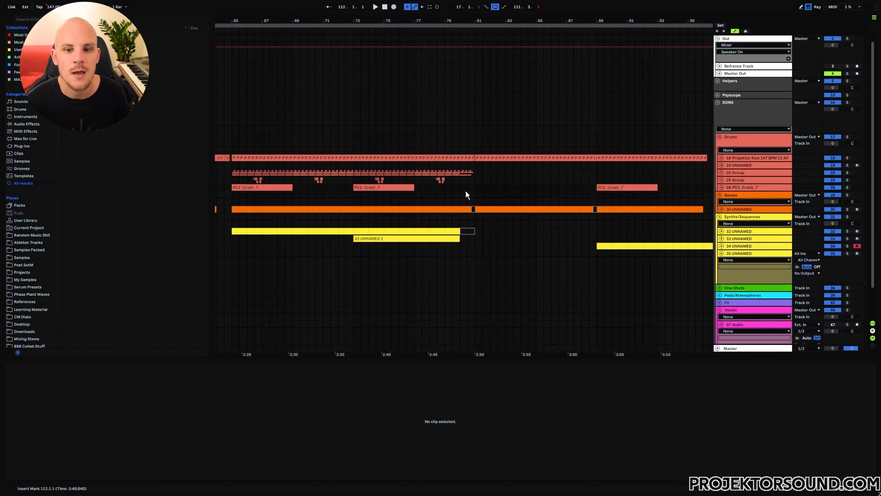
drag(462, 185, 478, 214)
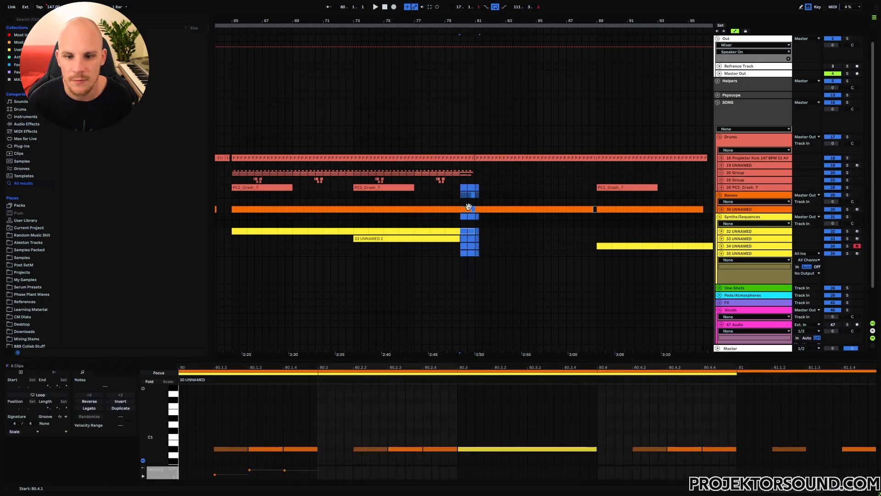
click(425, 202)
key(space)
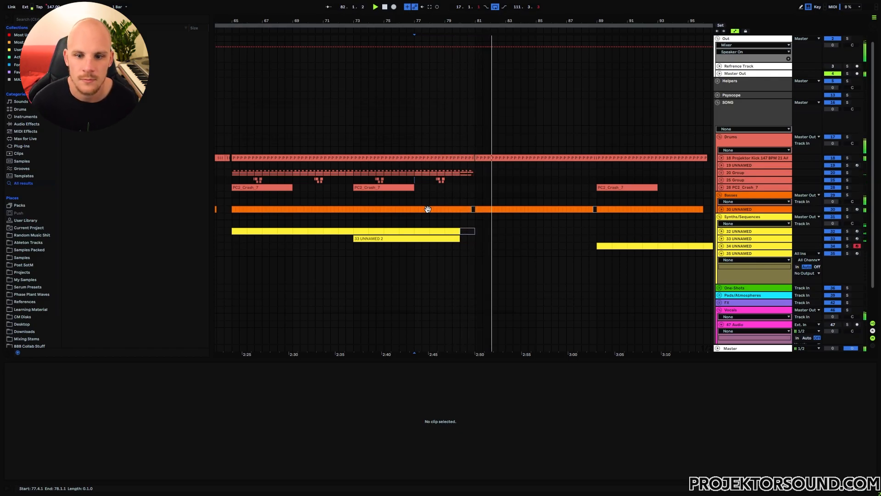
drag(466, 196, 372, 191)
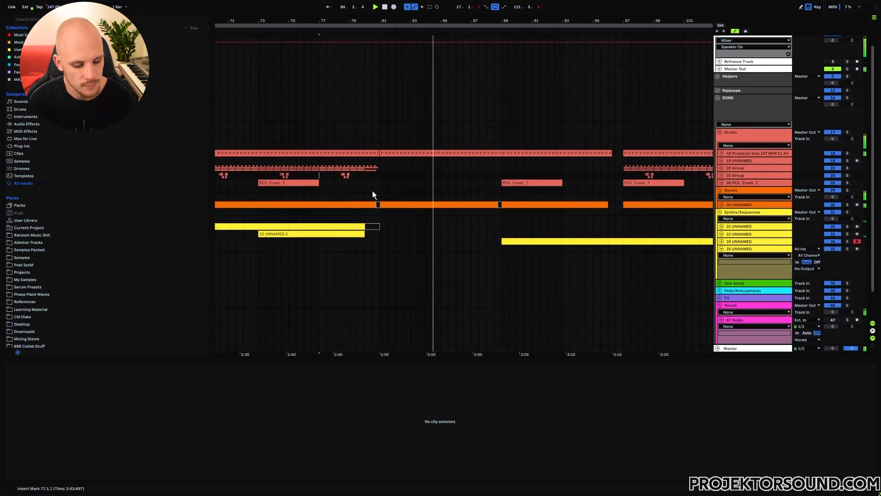
click(434, 176)
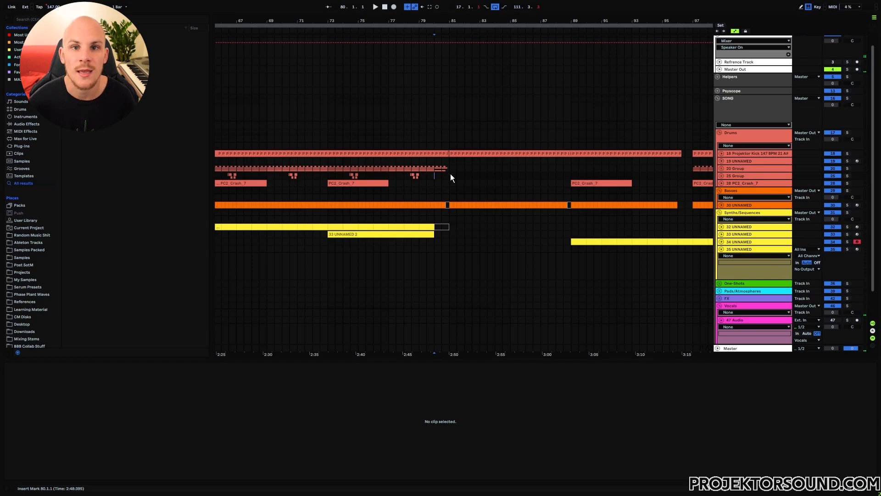
Play the 34 UNNAMED synth sequence from bar 105 and stop playback.
scroll(454, 181, right, 10)
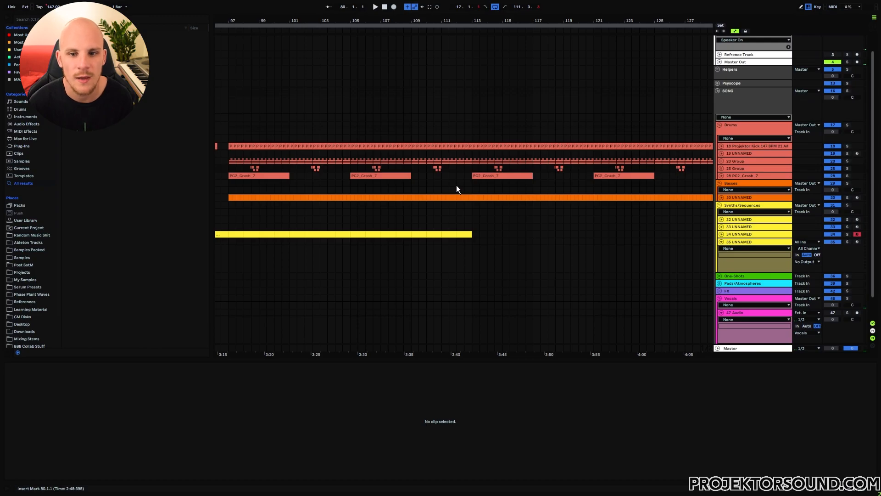
click(472, 252)
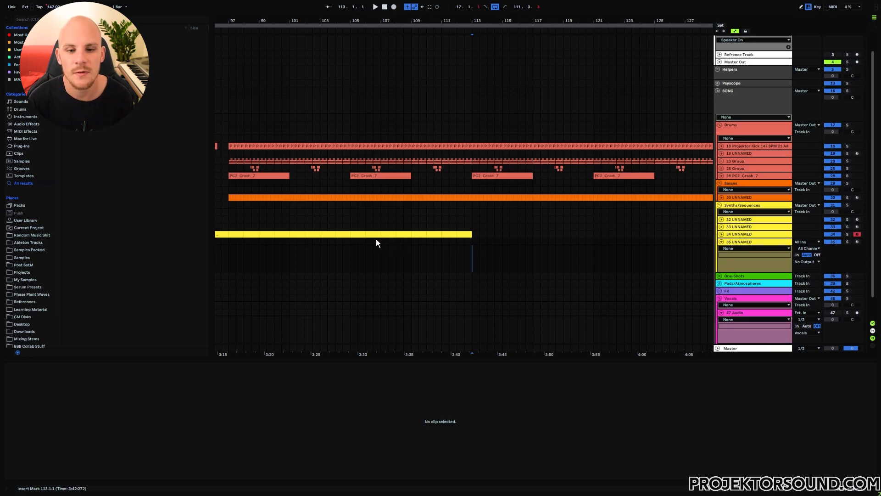
click(358, 236)
key(space)
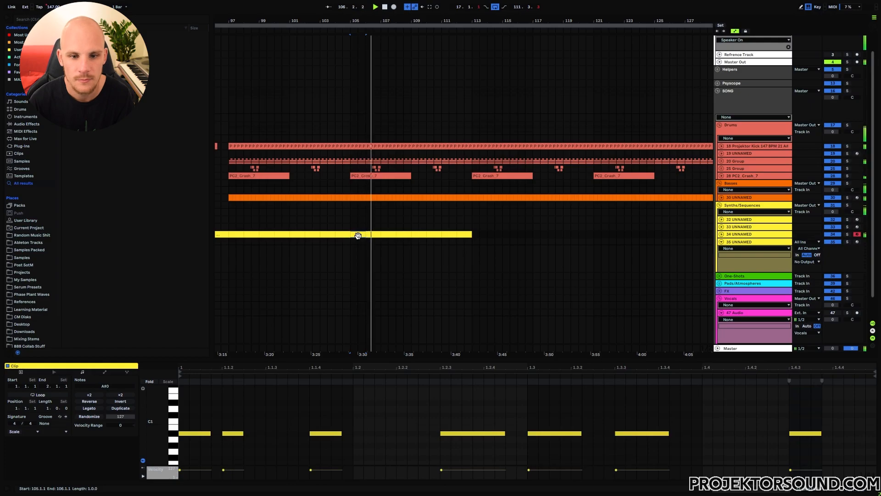
key(space)
Open Serum on the 34 UNNAMED track, select LFO 1, and enable oscillator B with the Combination Table 4 wavetable.
key(shift+Tab)
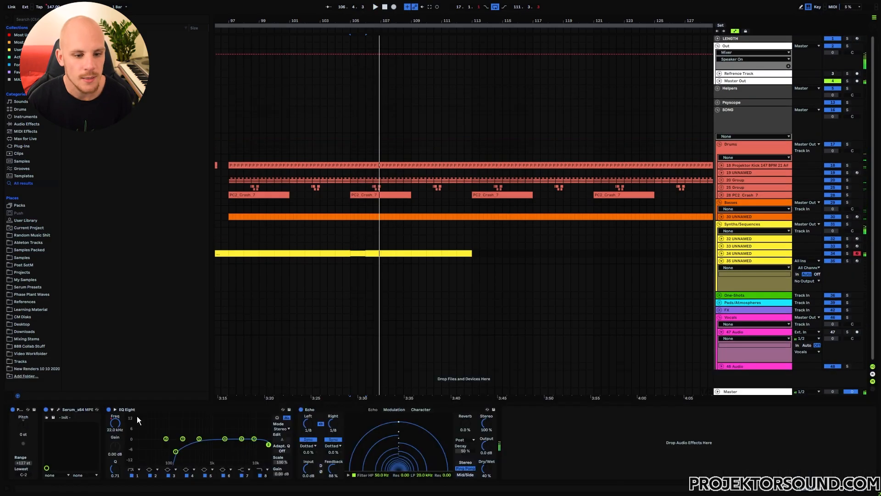
click(58, 410)
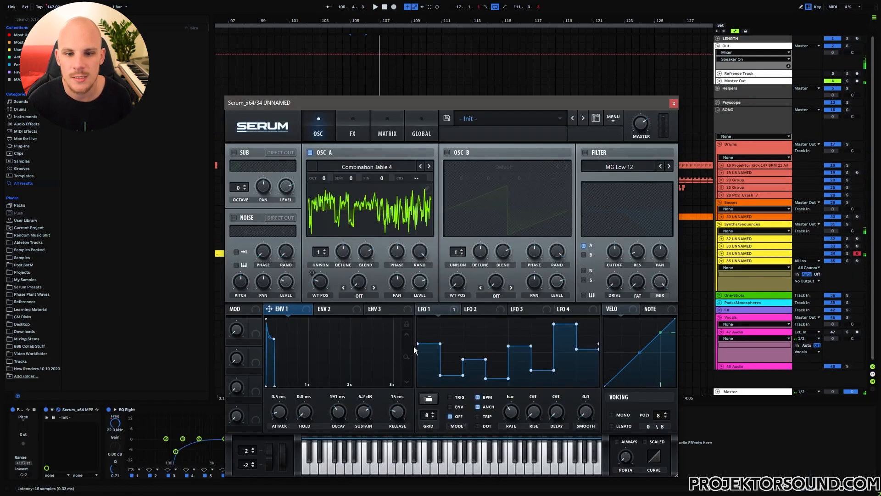
click(433, 310)
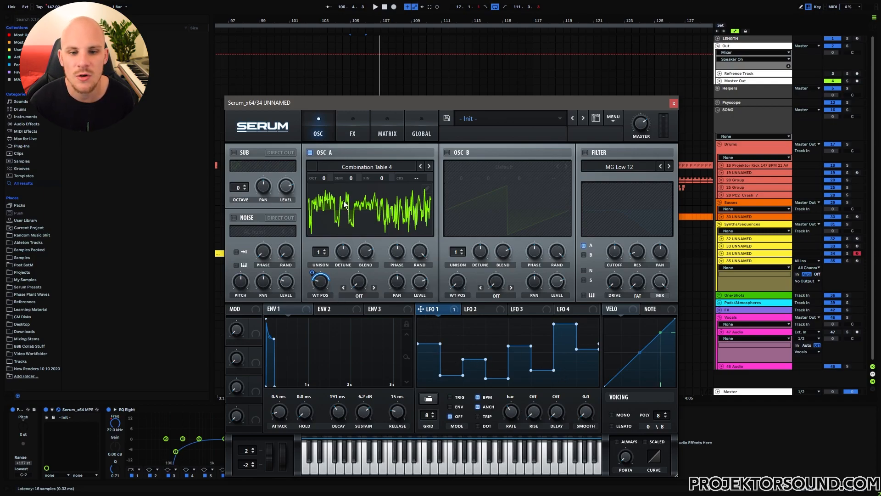
click(447, 152)
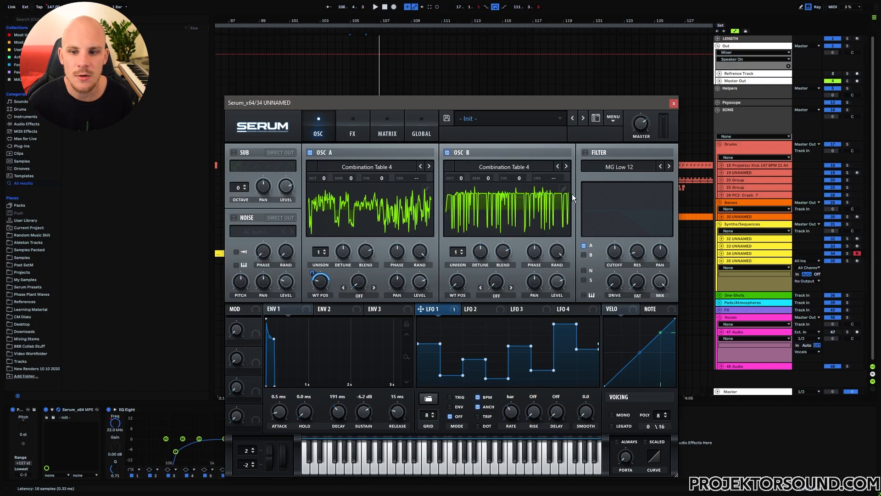
Adjust oscillator B's wavetable position in the 34 UNNAMED Serum patch.
drag(458, 287, 489, 332)
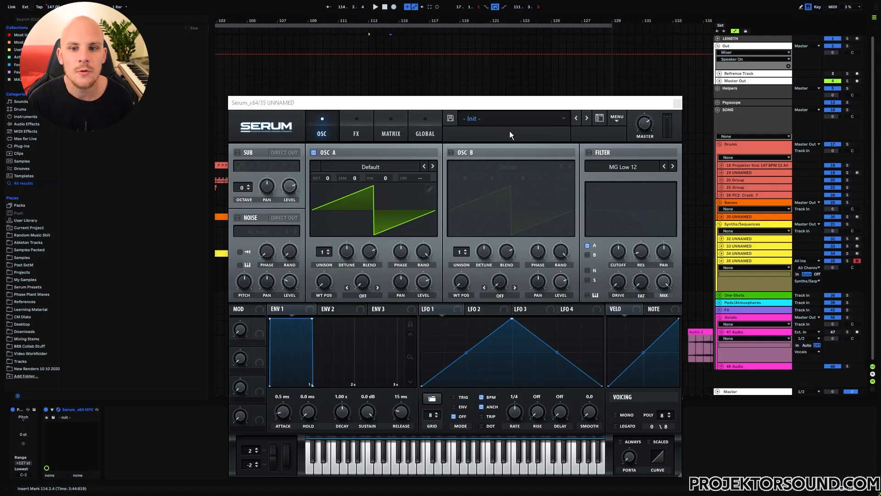
Load the [LEAD] Distorter preset from the PPE Vol 3 TMP user folder on 35 UNNAMED and try its modulation wheel.
click(525, 117)
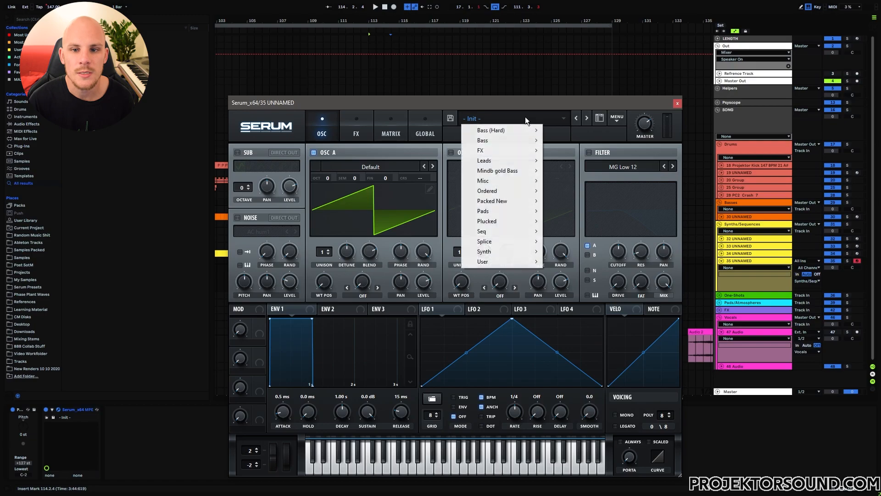
mouse_move(504, 265)
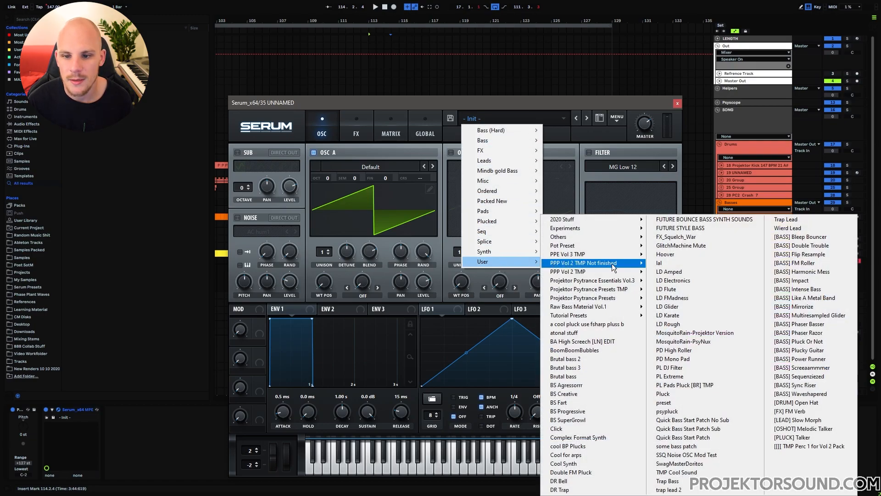
mouse_move(618, 253)
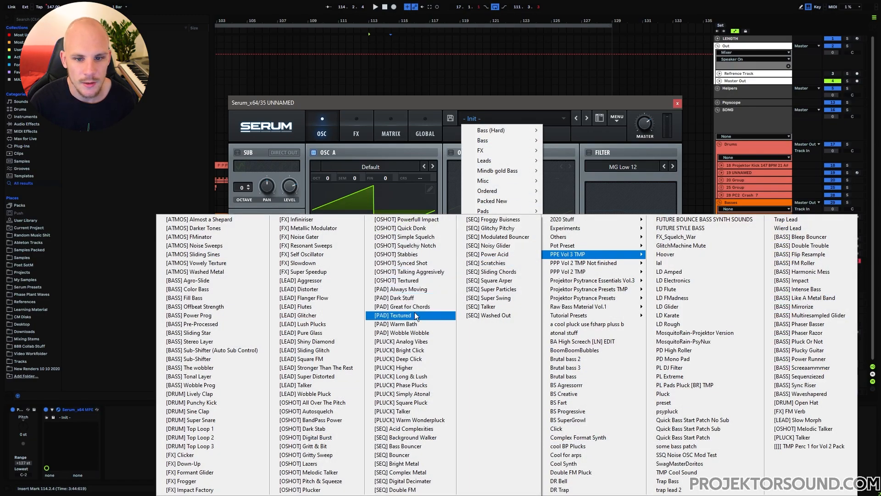
click(314, 289)
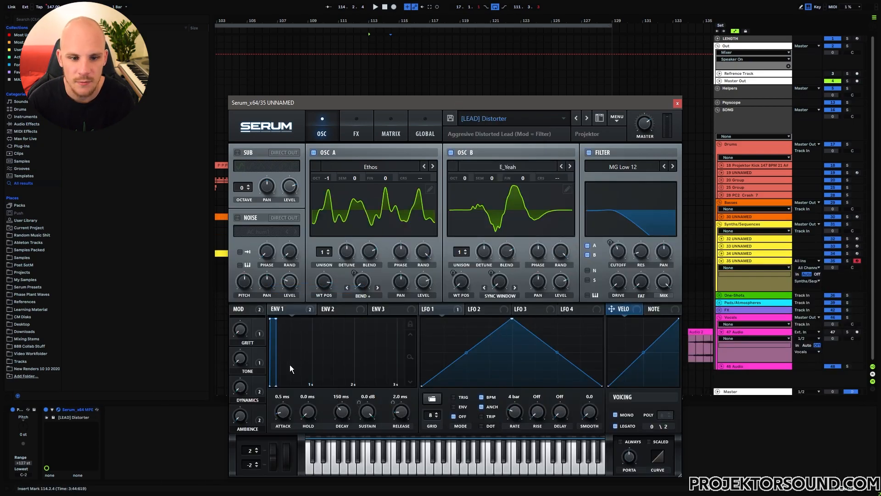
drag(286, 453, 297, 470)
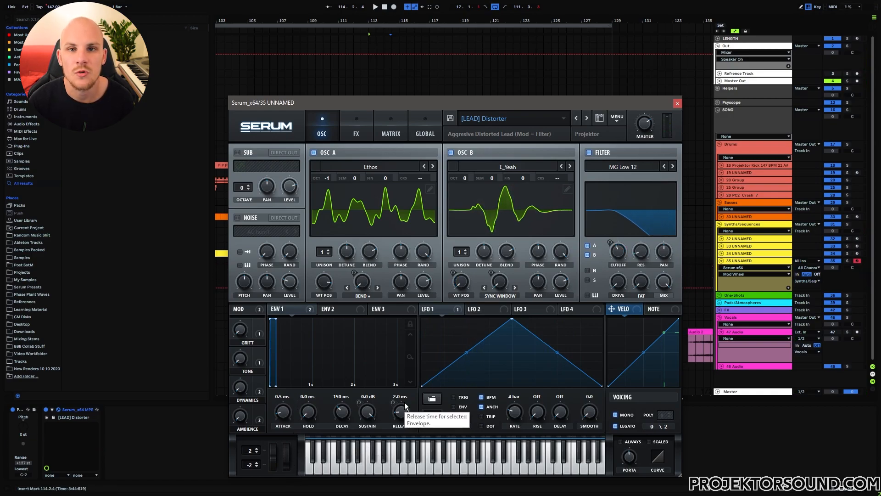
Audition the [LEAD] Super Distorted and [LEAD] Talker presets on 35 UNNAMED using the modulation wheel.
click(486, 118)
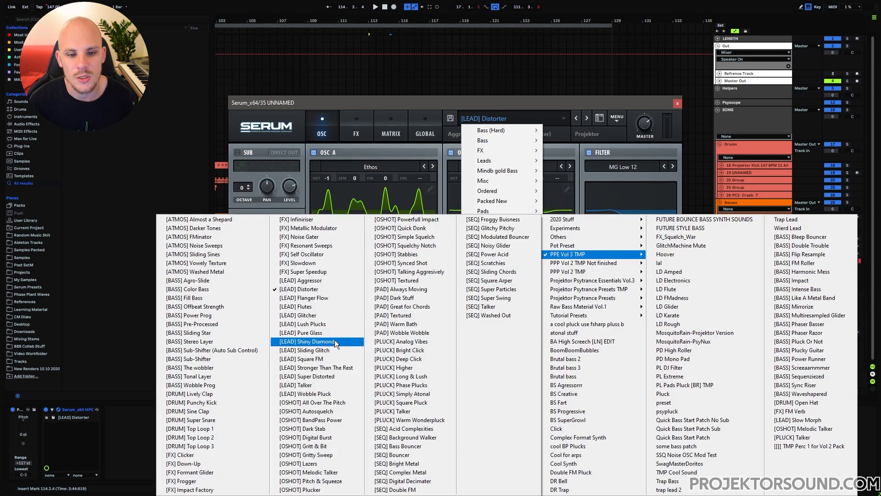
click(326, 377)
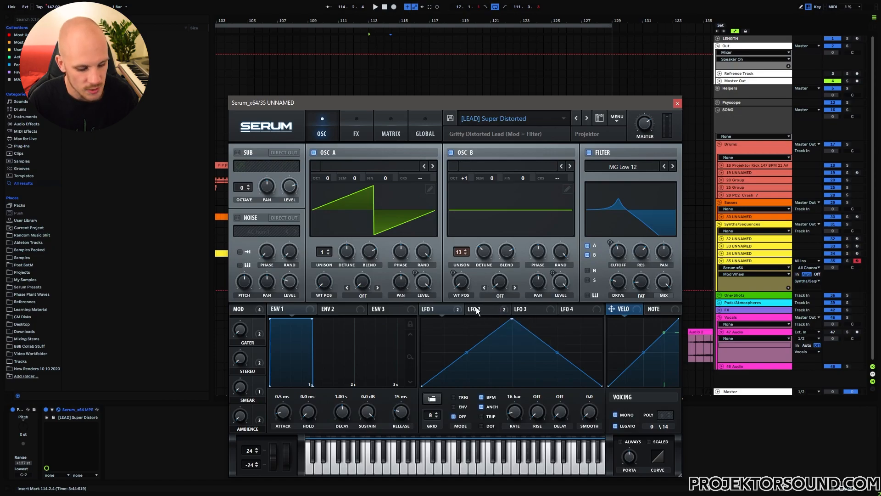
mouse_move(286, 460)
mouse_down()
mouse_move(296, 398)
mouse_move(294, 462)
mouse_up()
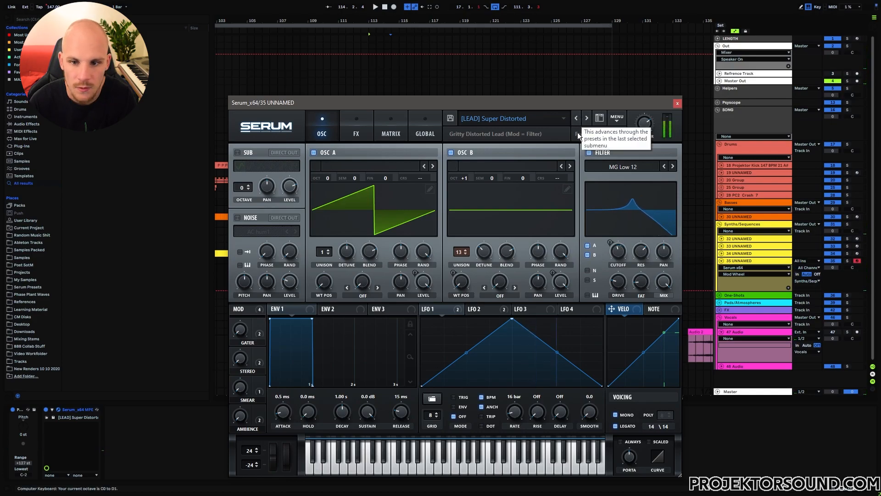
click(586, 118)
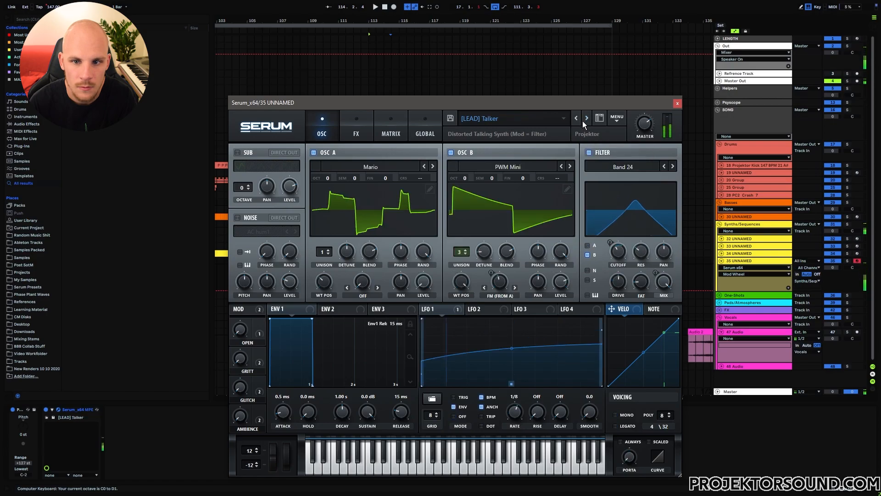
drag(289, 467, 306, 408)
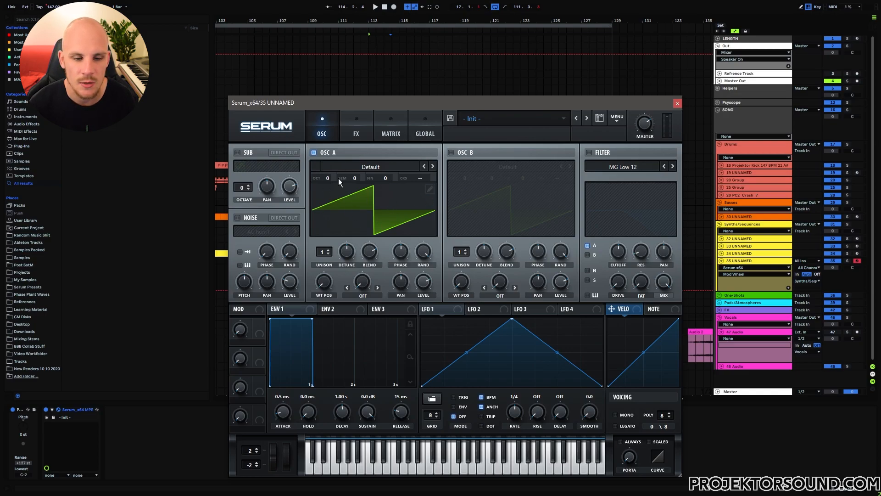
Enable the sub oscillator and warp oscillator A with FM Sub Osc at about 36% on the initialised patch.
click(237, 152)
click(358, 294)
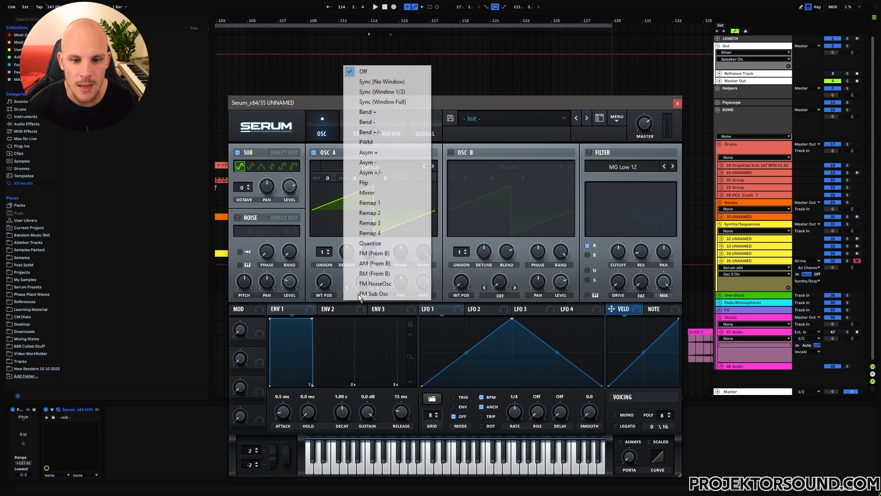
click(374, 293)
drag(363, 281, 372, 256)
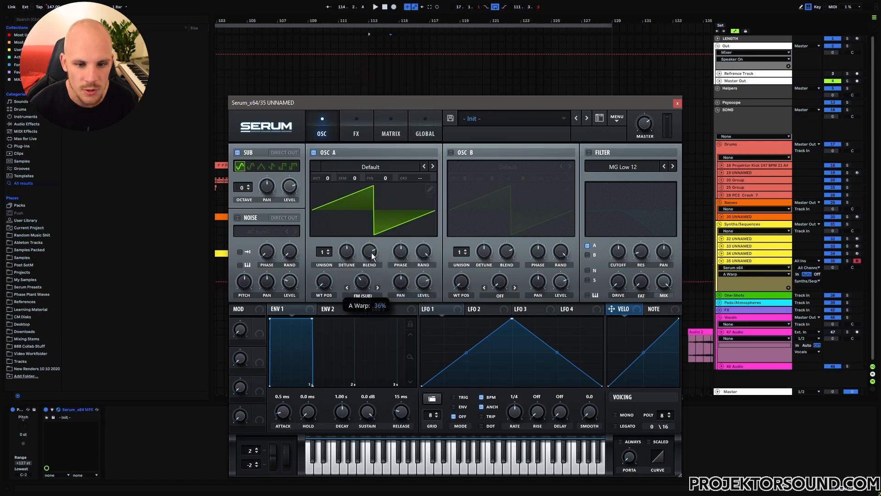
Copy oscillator A to oscillator B with its modulations and raise oscillator B by one octave.
click(621, 116)
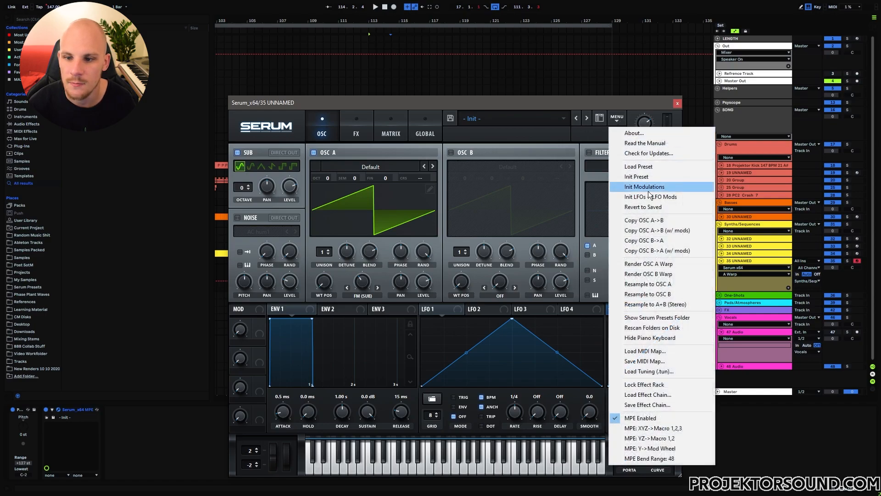
click(665, 228)
drag(465, 175, 469, 171)
Set unison to 4 voices on oscillator B and 3 on oscillator A, and adjust the sub oscillator level.
drag(464, 254, 483, 251)
drag(322, 252, 393, 283)
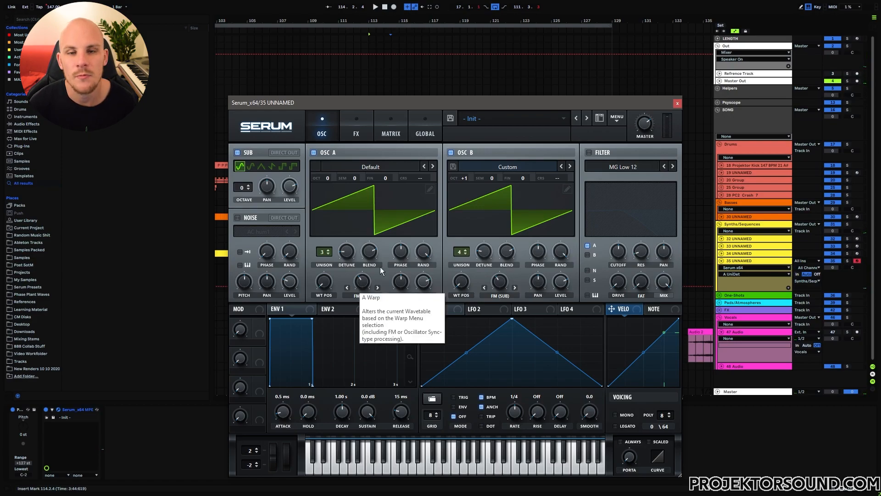
click(293, 188)
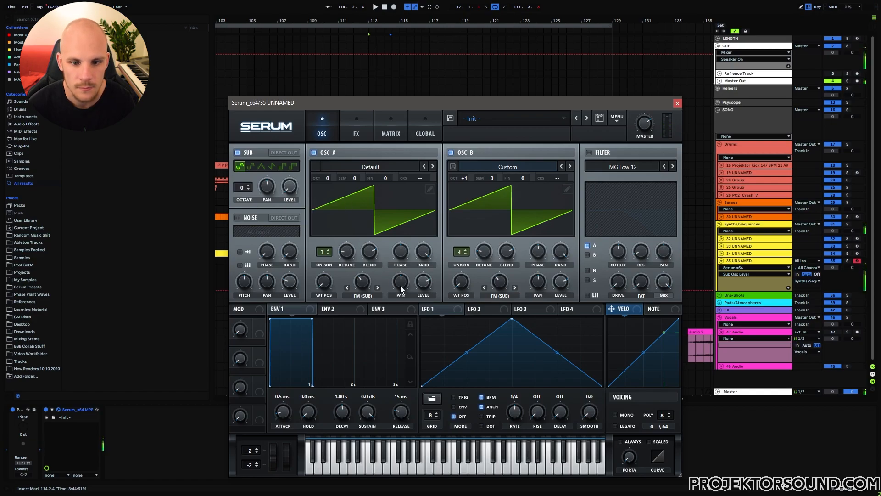
Enable the filter and adjust its resonance, drive and fat amounts.
click(589, 152)
drag(643, 253, 648, 237)
drag(620, 284, 623, 268)
drag(643, 283, 660, 296)
Change the filter type to Band 12 and assign Macro 1 to modulate its cutoff.
click(658, 167)
mouse_move(631, 177)
click(683, 296)
drag(617, 256, 617, 253)
Add the Asym distortion effect with increased drive and test the filter movement with Macro 1.
click(356, 131)
click(241, 170)
click(405, 163)
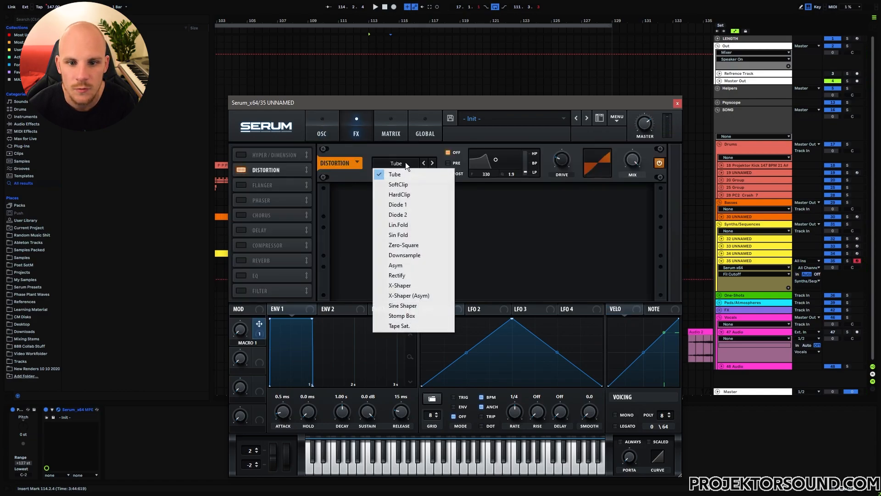
click(407, 265)
drag(558, 162, 566, 142)
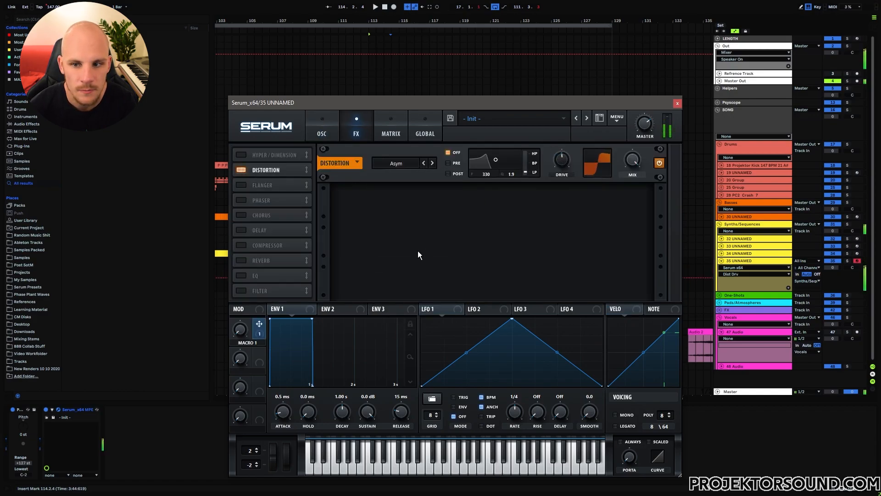
click(322, 130)
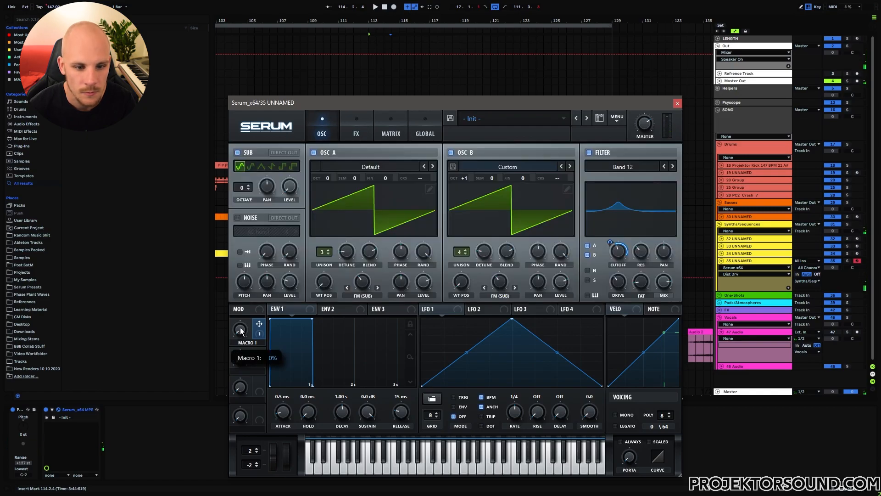
drag(241, 331, 242, 323)
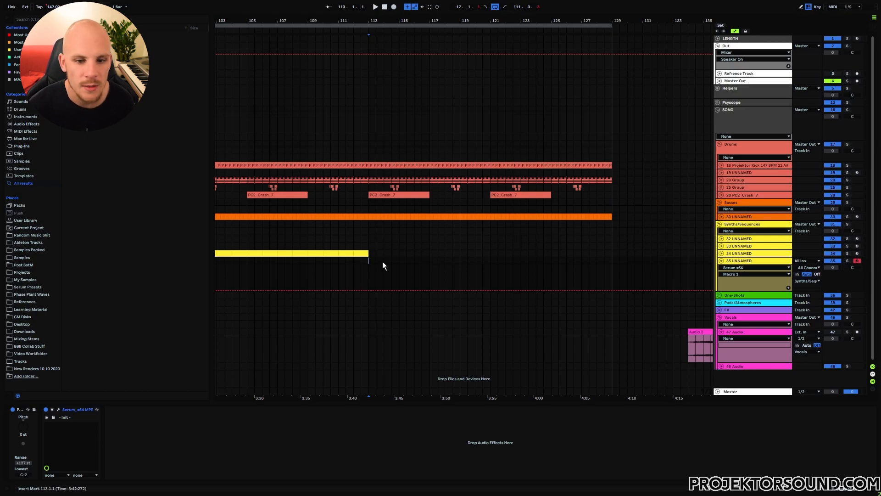
Copy bar 112 of the 34 UNNAMED sequence to bar 113 on the 35 UNNAMED track.
click(720, 252)
click(353, 275)
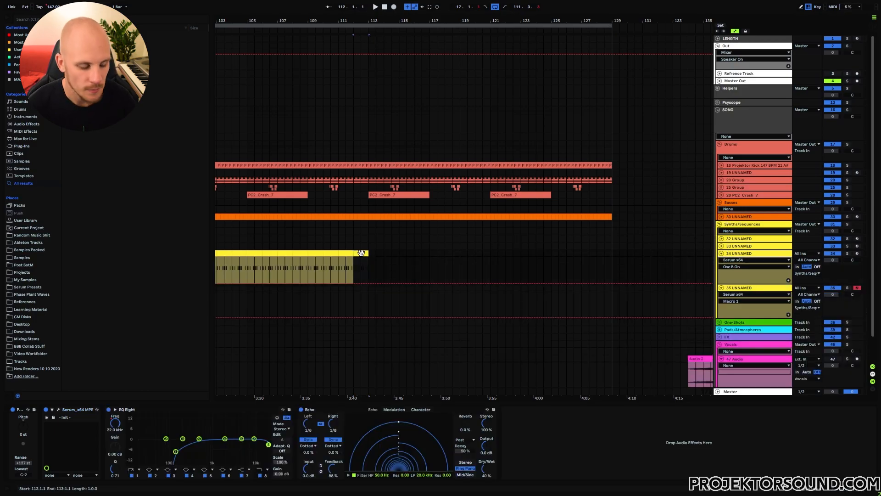
key(ctrl+c)
click(370, 290)
key(ctrl+v)
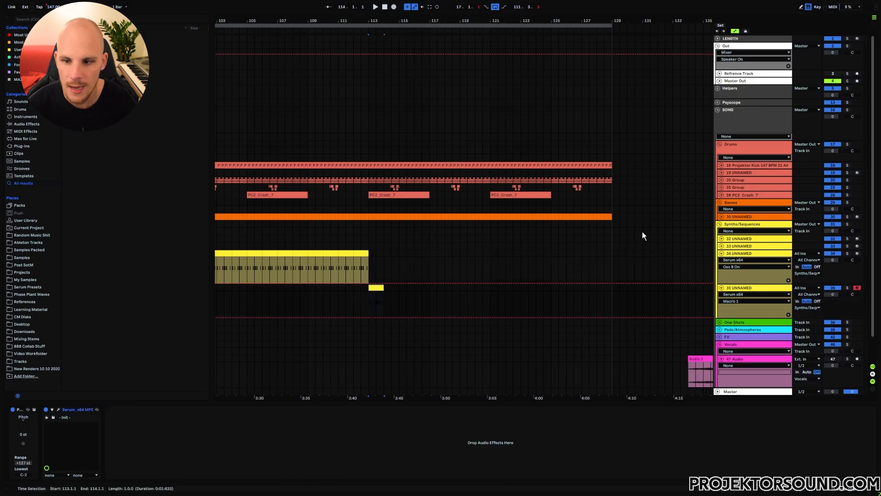
Unfold the 30 UNNAMED bass track, then consolidate the 35 UNNAMED clips at bars 113 and 114 and play the result.
click(721, 217)
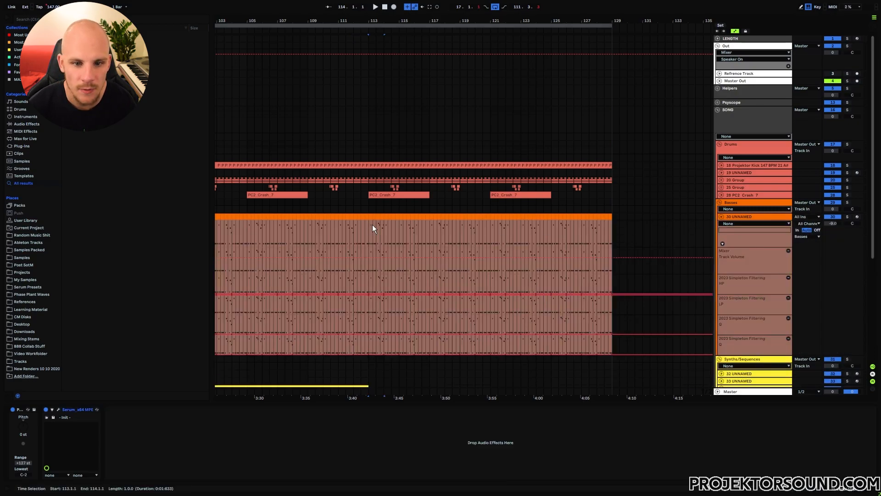
drag(373, 224, 388, 226)
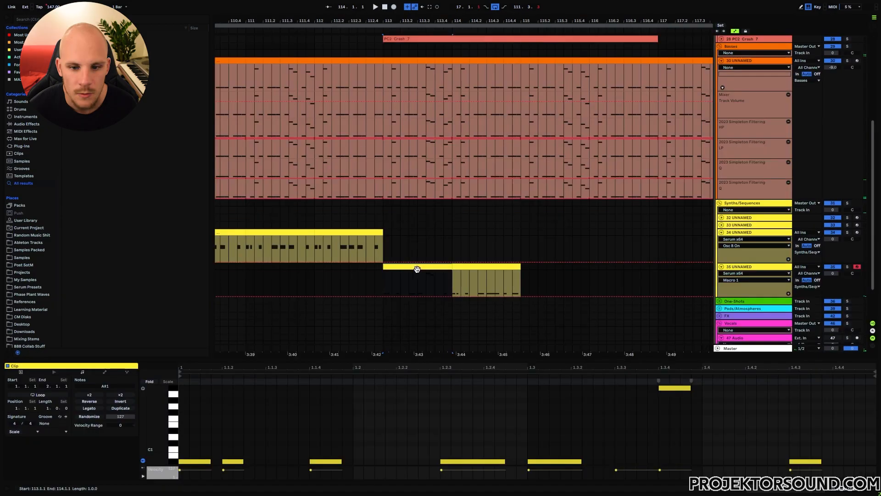
shift+click(470, 266)
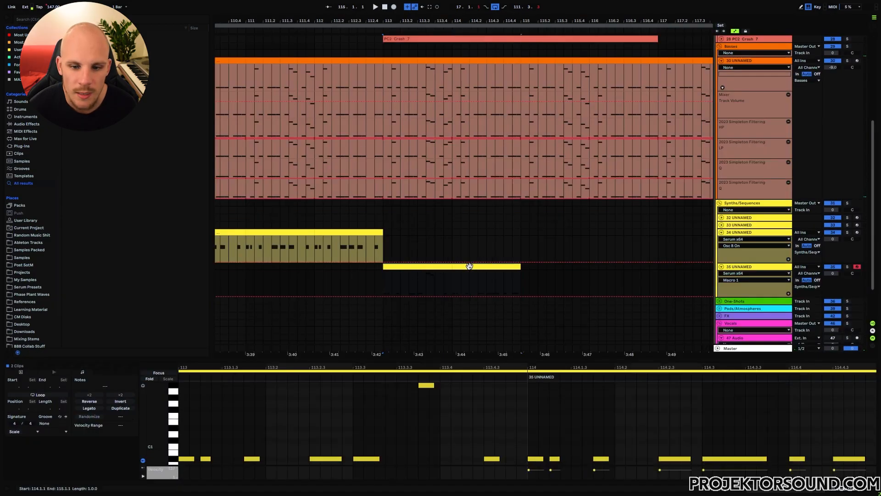
click(469, 266)
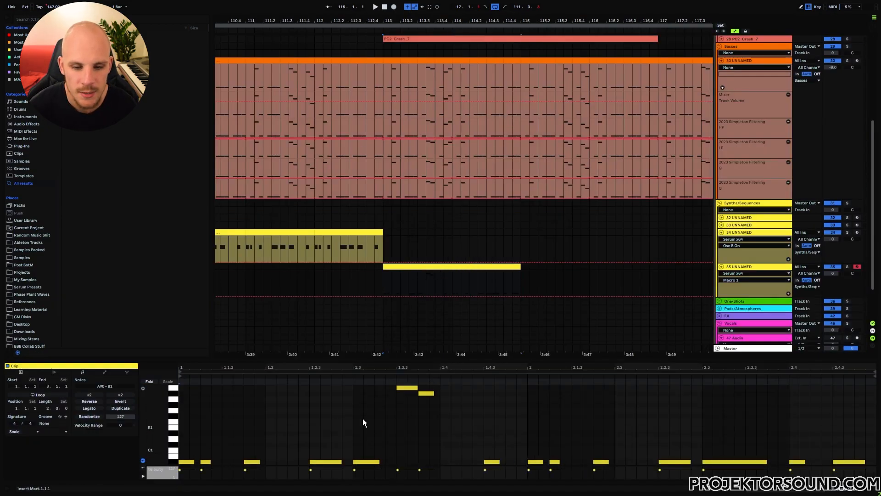
click(383, 290)
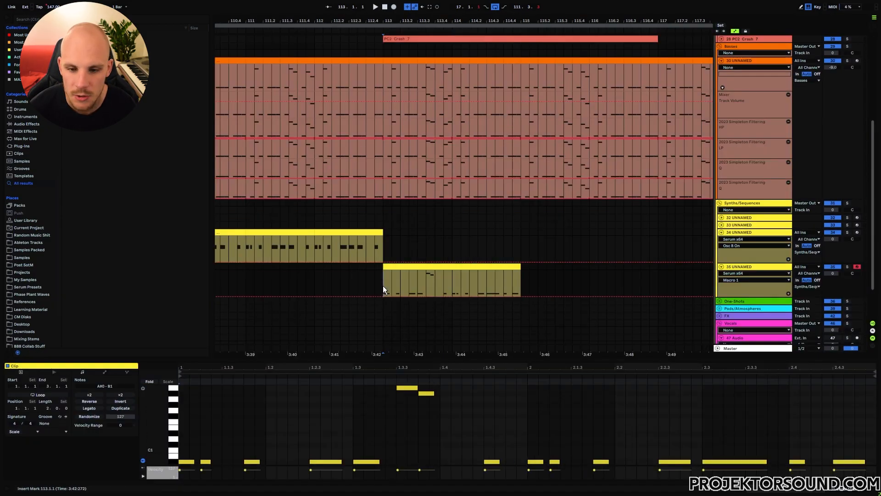
key(space)
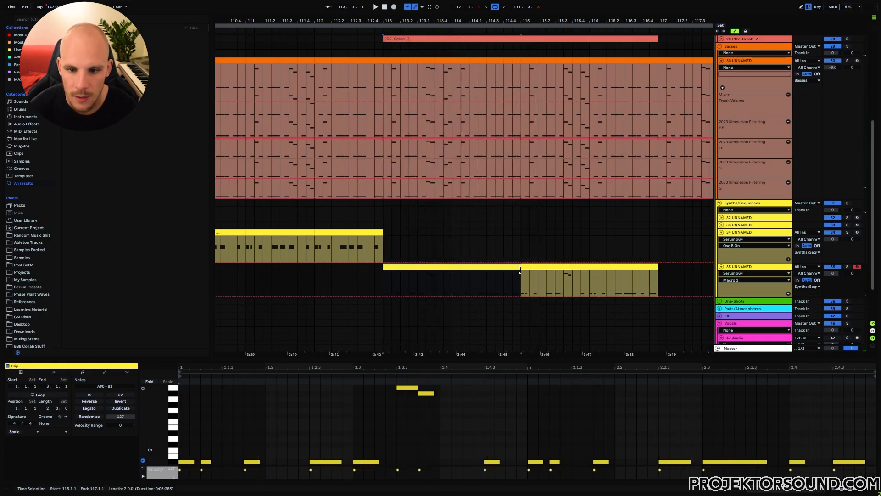
Consolidate the two-bar clips from bar 113 into one four-bar clip and delete the note on beat 4 of bar 116.
shift+click(542, 265)
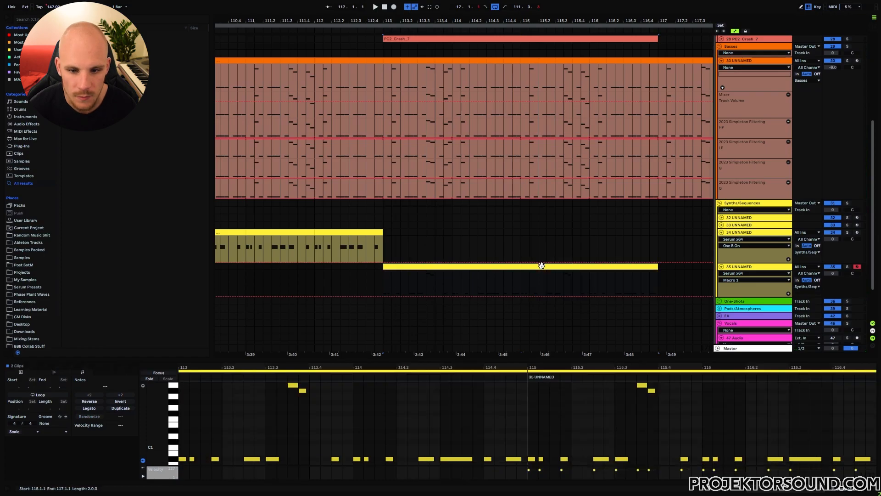
key(ctrl+j)
drag(837, 444, 865, 475)
key(Delete)
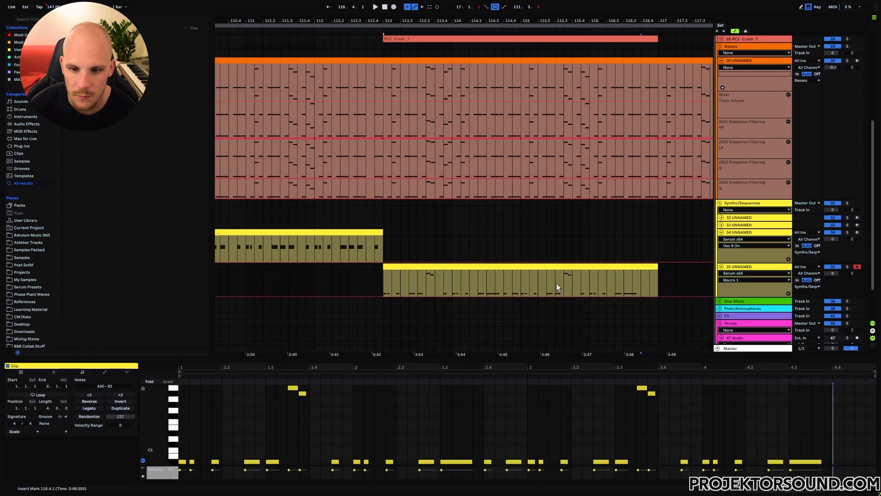
drag(508, 282, 518, 281)
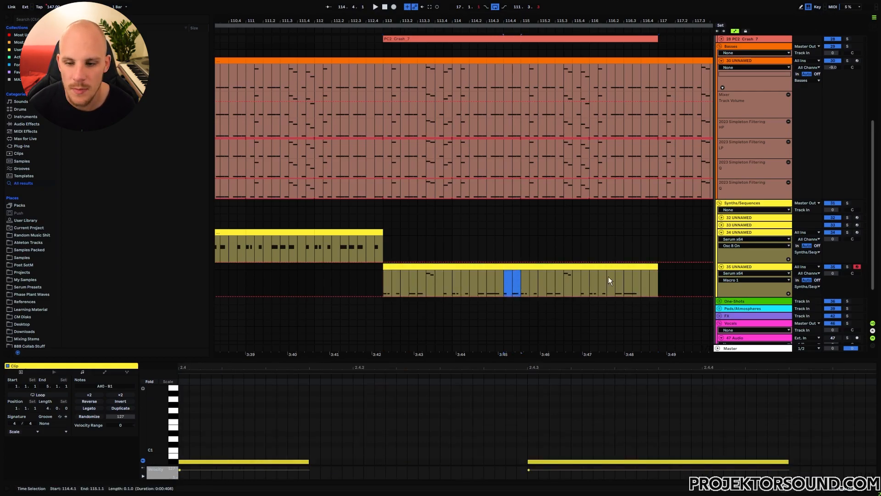
drag(643, 280, 655, 283)
Repeat the four-bar clip on 35 UNNAMED up to bar 129 and record Macro 1 automation over it.
click(516, 266)
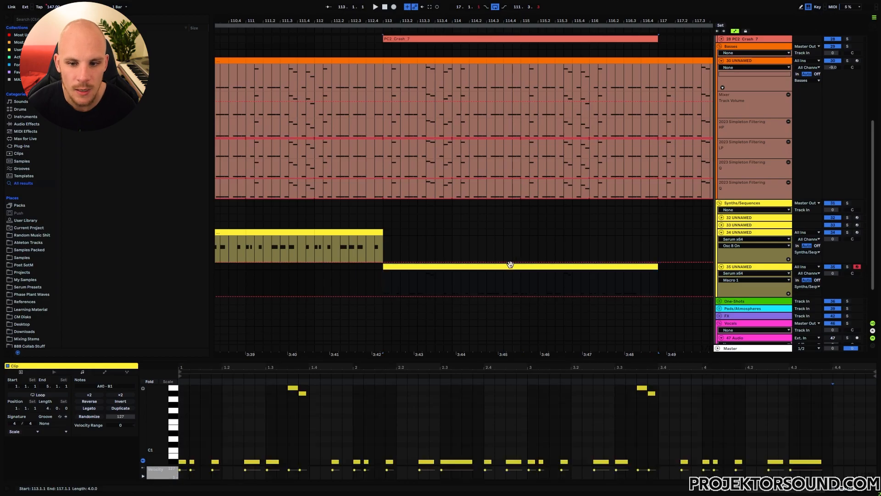
key(minus)
key(minus)
key(minus)
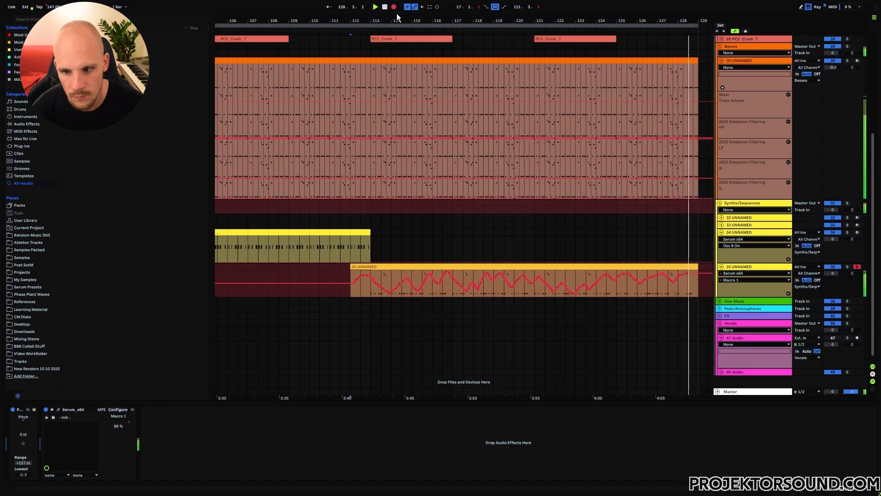
key(space)
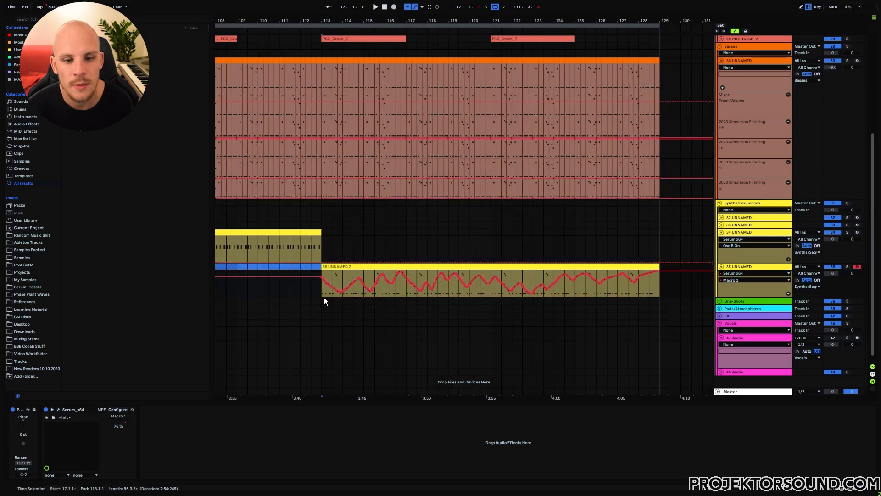
Simplify the recorded Macro 1 automation envelope on the 35 UNNAMED track between bars 113 and 129.
click(348, 292)
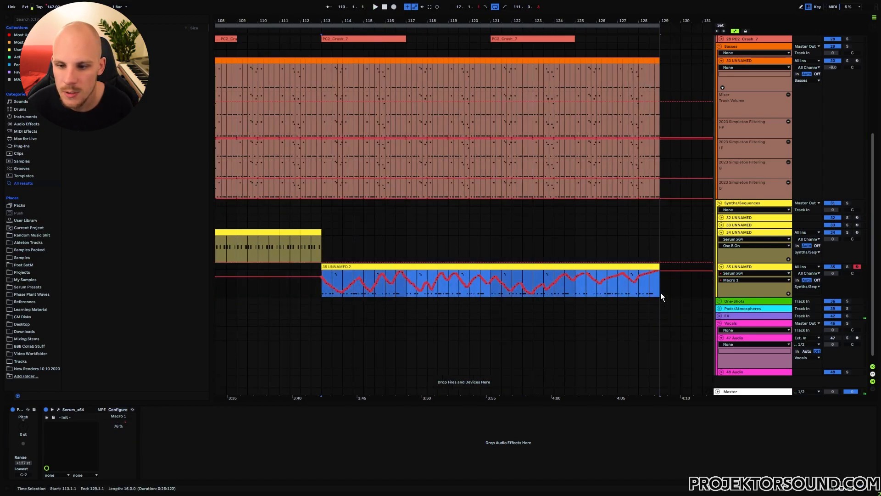
right_click(645, 278)
click(668, 341)
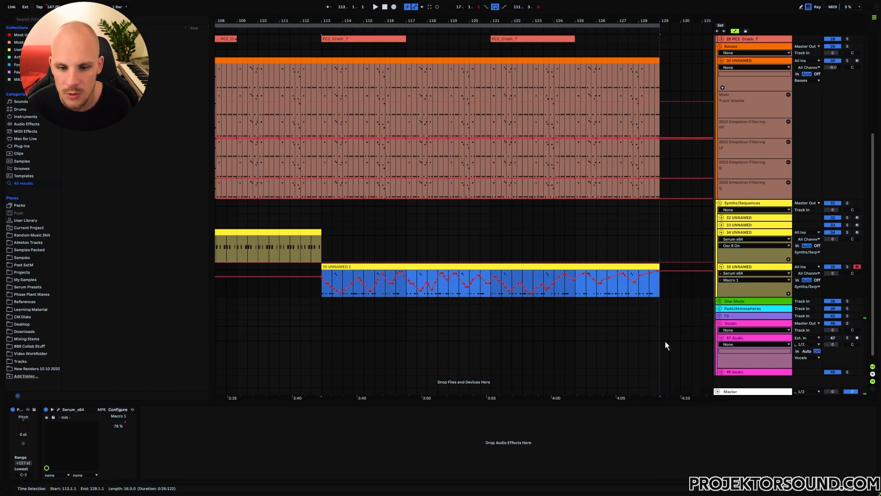
click(322, 300)
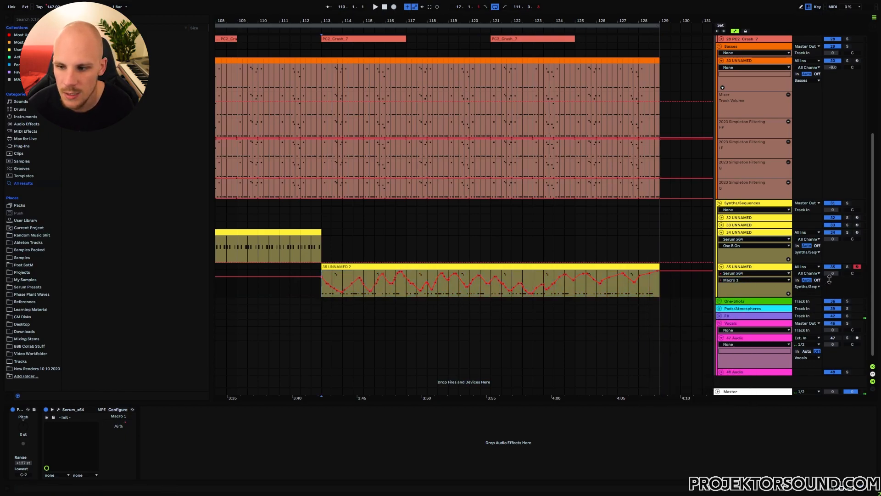
Add Echo and MTurboReverb after Serum on the 35 UNNAMED track, lowering Echo's feedback and choosing the Ambience small-space reverb.
right_click(197, 442)
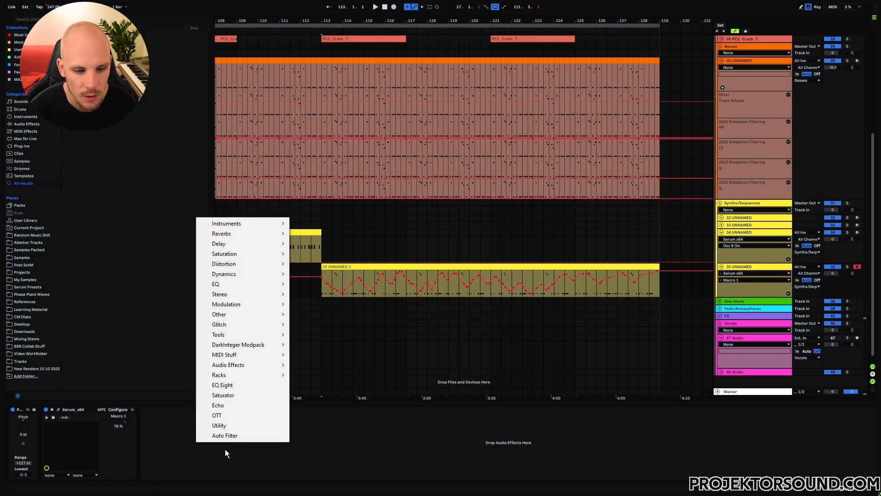
click(235, 404)
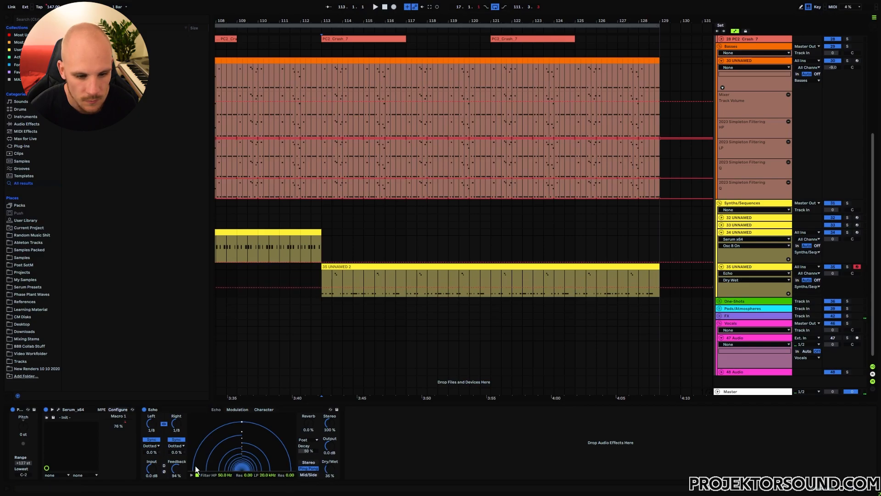
right_click(382, 449)
mouse_move(431, 244)
click(530, 259)
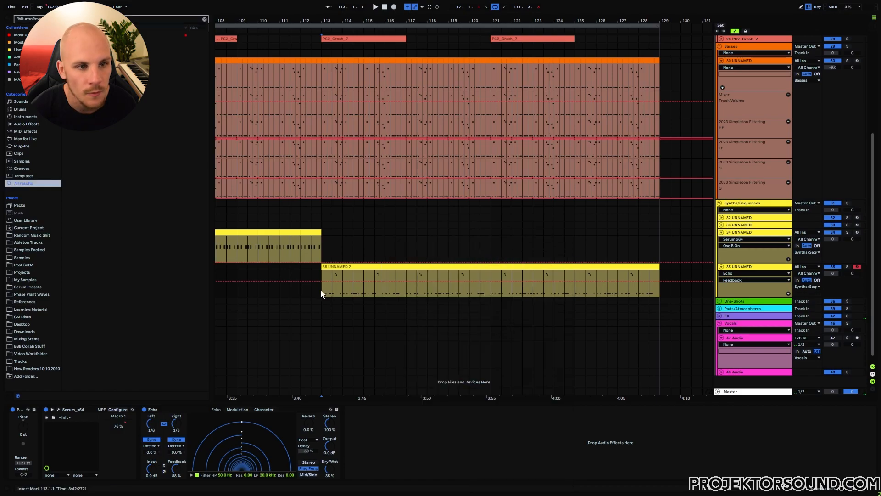
click(320, 183)
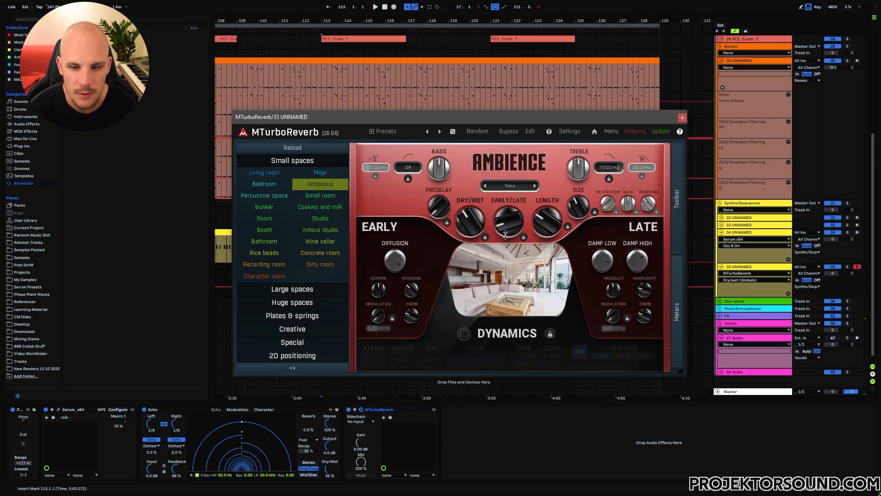
Lower the 35 UNNAMED track's volume to -8.3 dB, hide the reverb's window and play the arrangement from bar 109.
drag(833, 274, 833, 288)
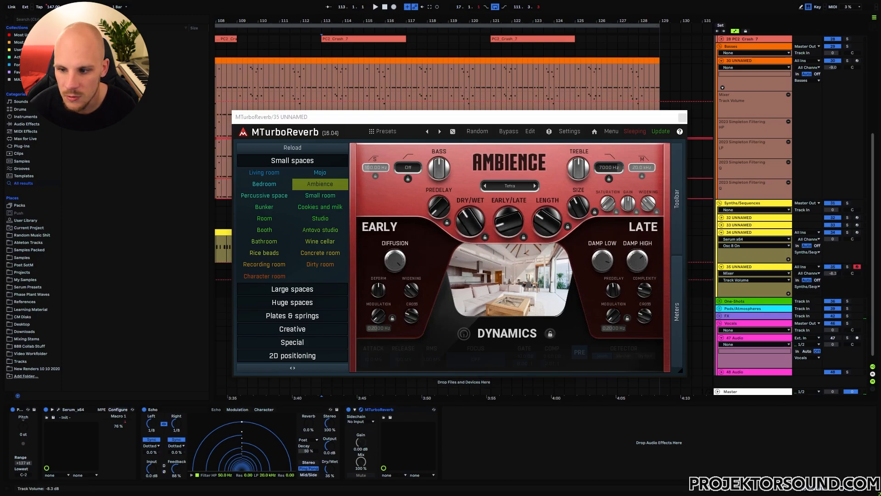
key(ctrl+alt+p)
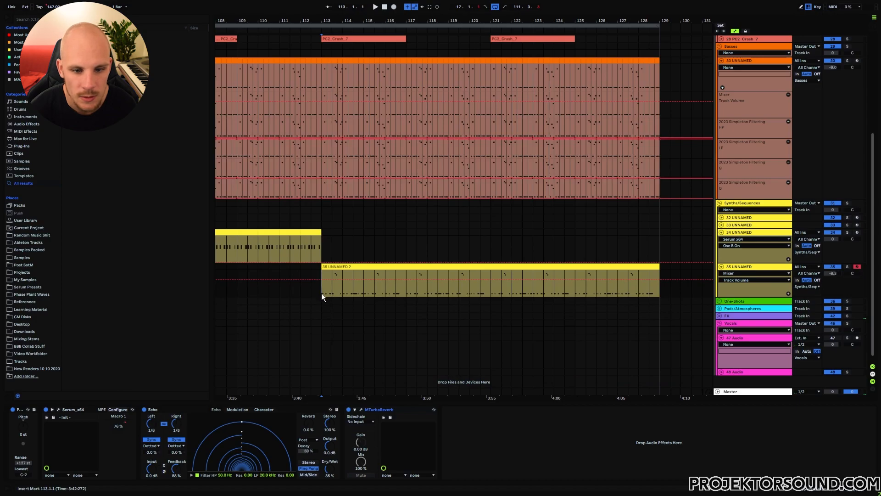
click(237, 288)
key(space)
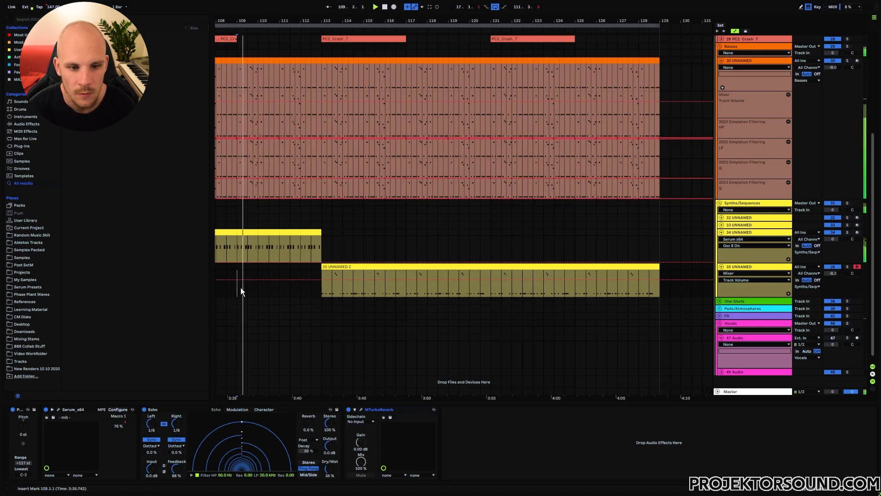